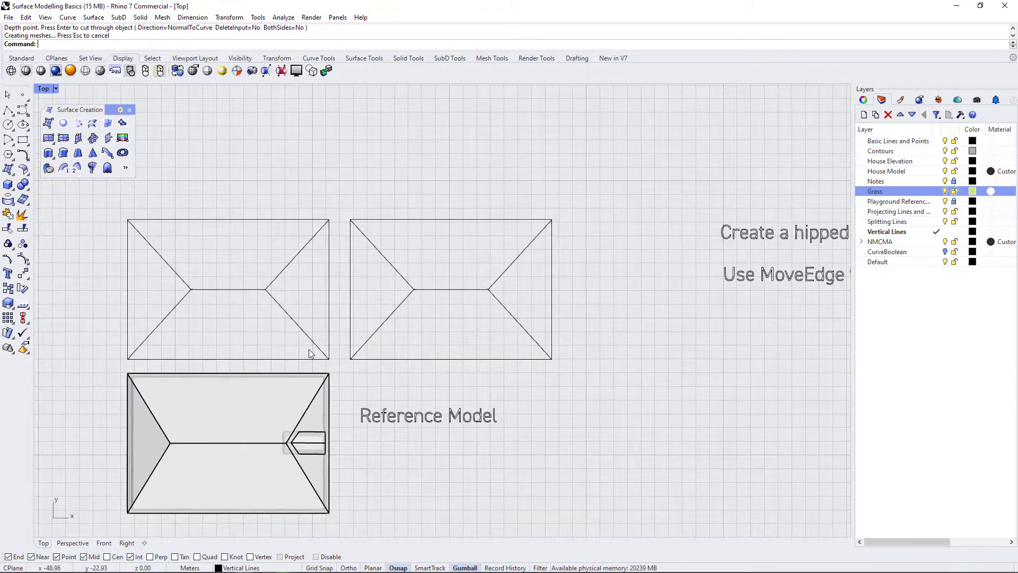
# - Switch from the maximised Top view of the roof outlines to a maximised Perspective view
pyautogui.scroll(-2, 317, 356)
pyautogui.scroll(2, 281, 445)
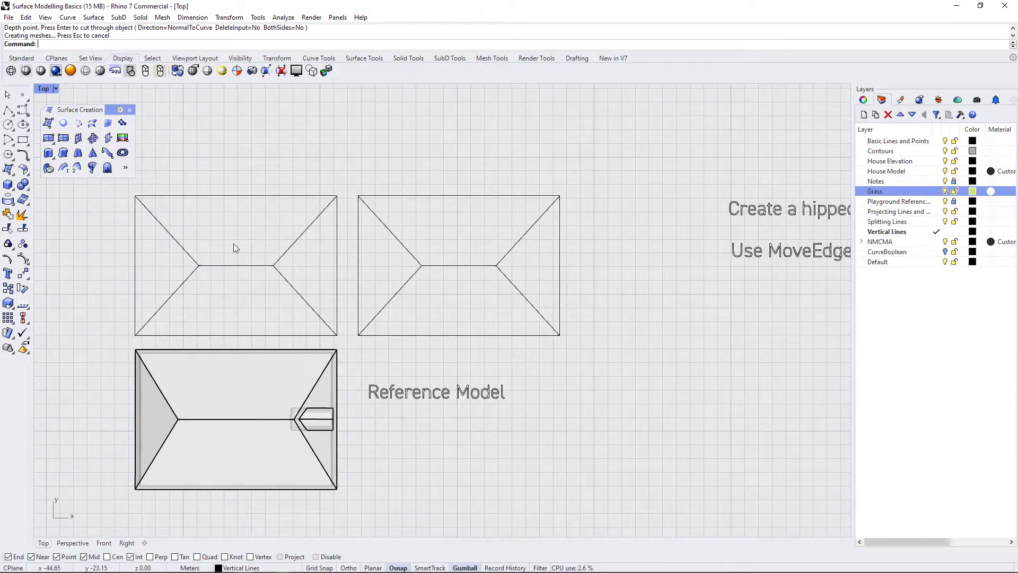
pyautogui.scroll(-3, 389, 376)
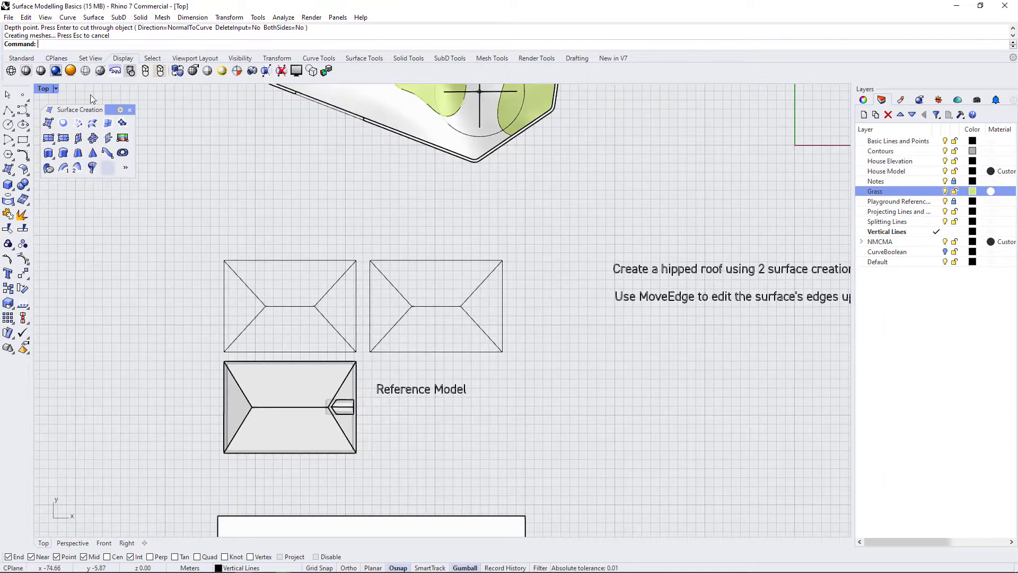
pyautogui.doubleClick(43, 88)
pyautogui.doubleClick(455, 90)
pyautogui.scroll(-6, 615, 281)
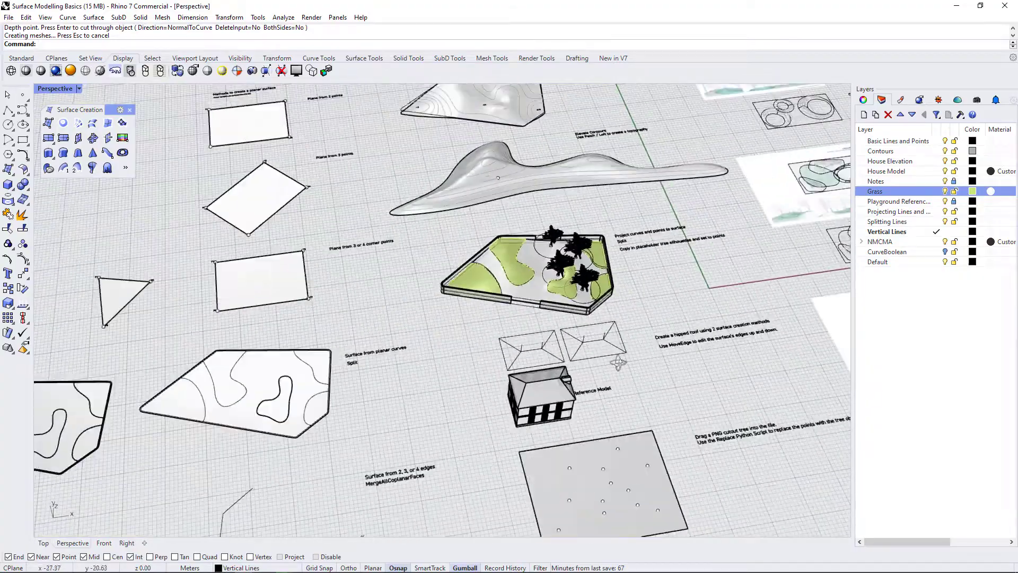
# - Examine the reference house's hipped roof, the exercise notes and the two roof outlines with their vertical height lines
pyautogui.moveTo(639, 366); pyautogui.dragTo(522, 330, button='right')
pyautogui.scroll(5, 339, 358)
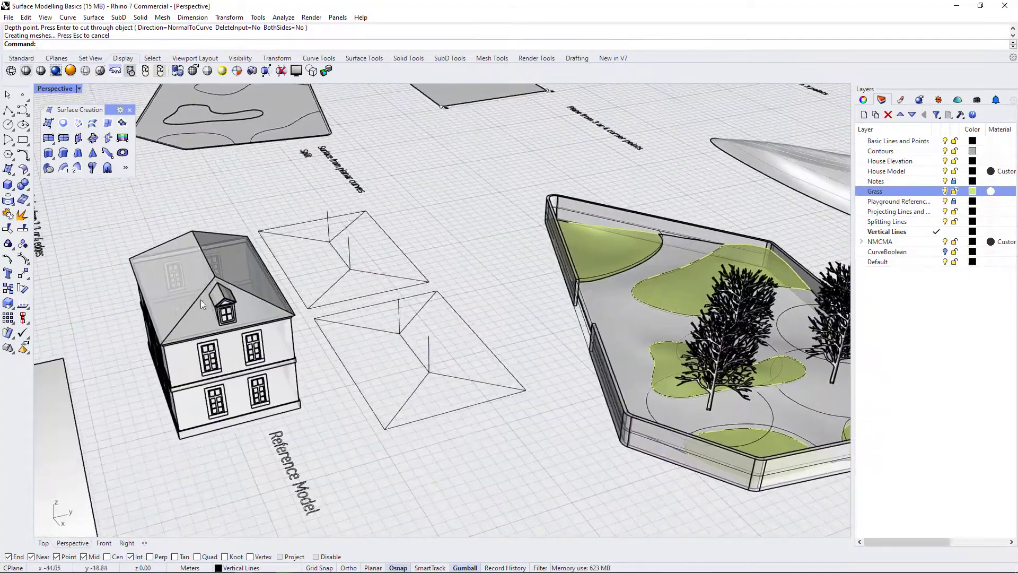
pyautogui.scroll(-4, 242, 359)
pyautogui.moveTo(242, 358); pyautogui.dragTo(398, 382, button='right')
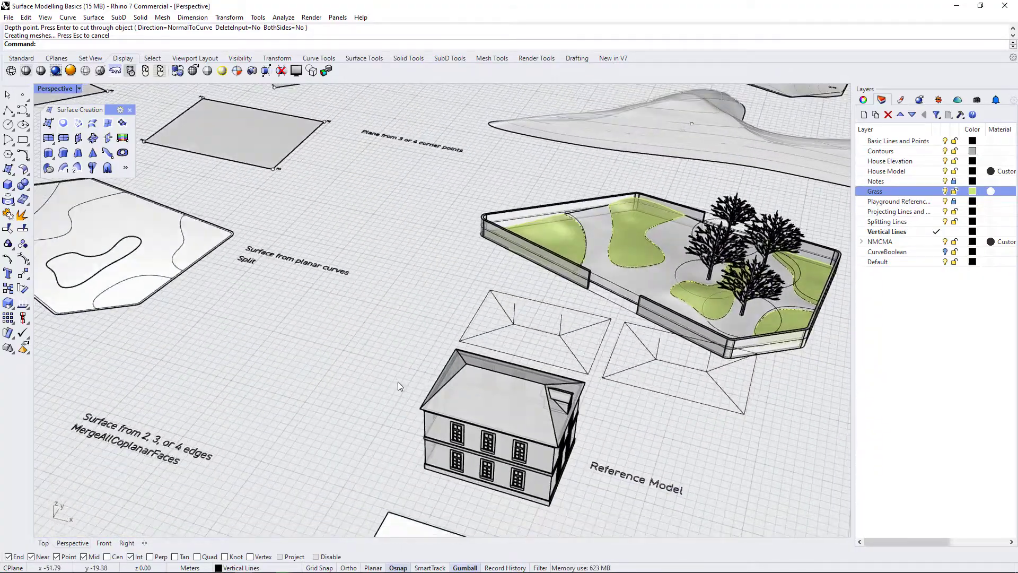
pyautogui.scroll(3, 570, 437)
pyautogui.scroll(3, 570, 436)
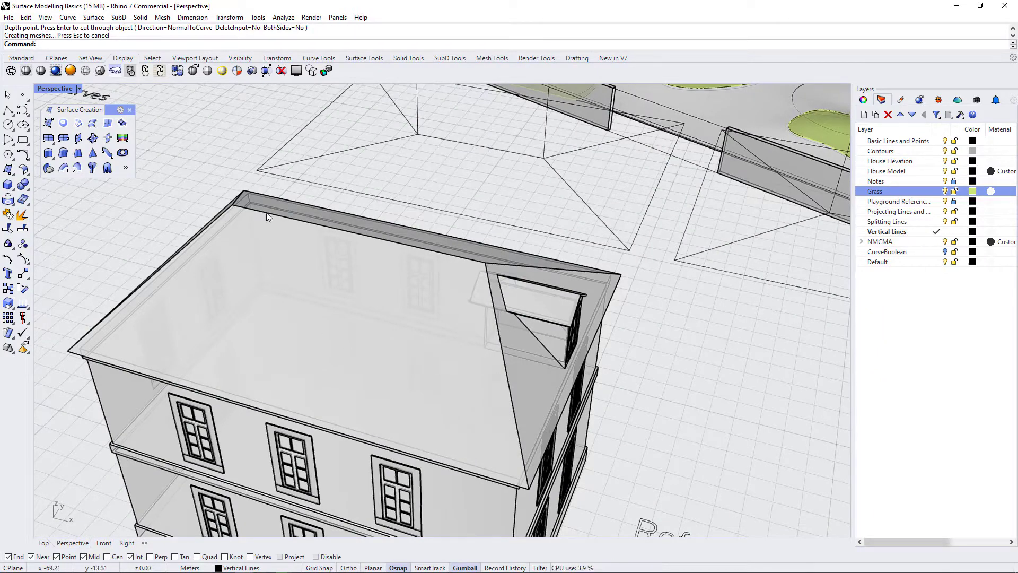
pyautogui.moveTo(385, 340); pyautogui.dragTo(456, 359, button='right')
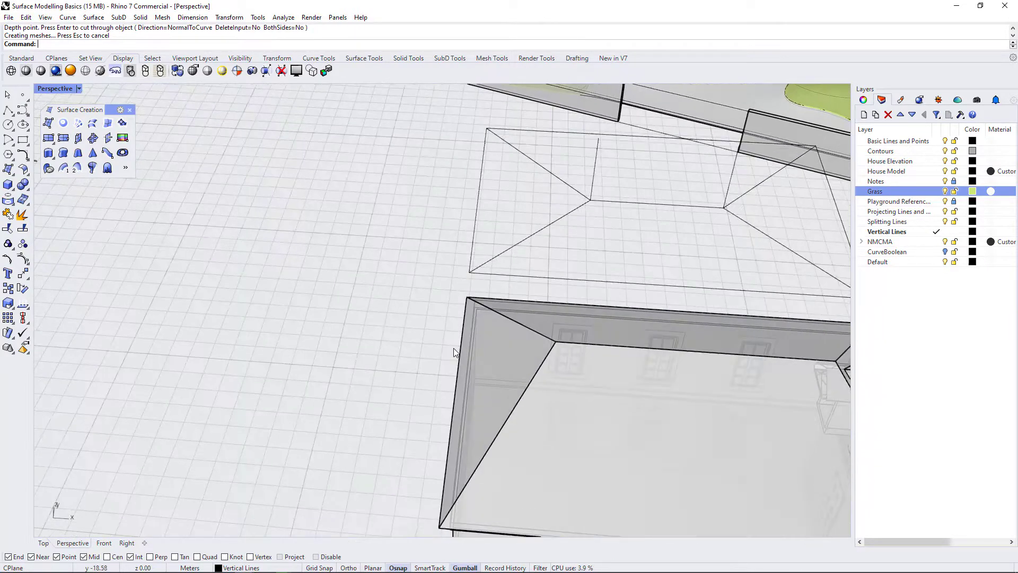
pyautogui.scroll(-7, 509, 344)
pyautogui.moveTo(531, 379); pyautogui.dragTo(450, 377, button='right')
pyautogui.moveTo(305, 286); pyautogui.dragTo(458, 412, button='right')
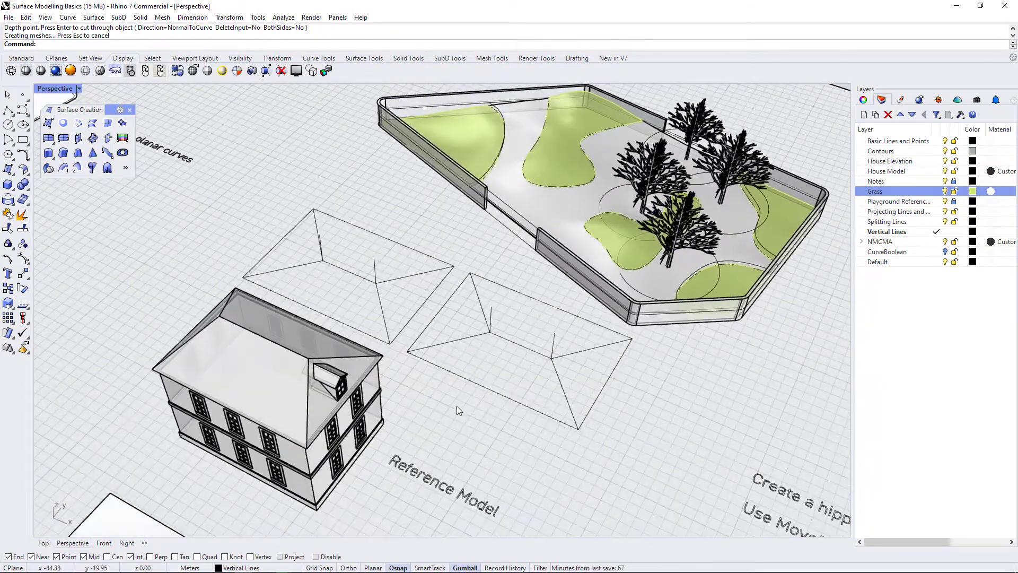
pyautogui.scroll(-2, 450, 423)
pyautogui.scroll(-2, 413, 374)
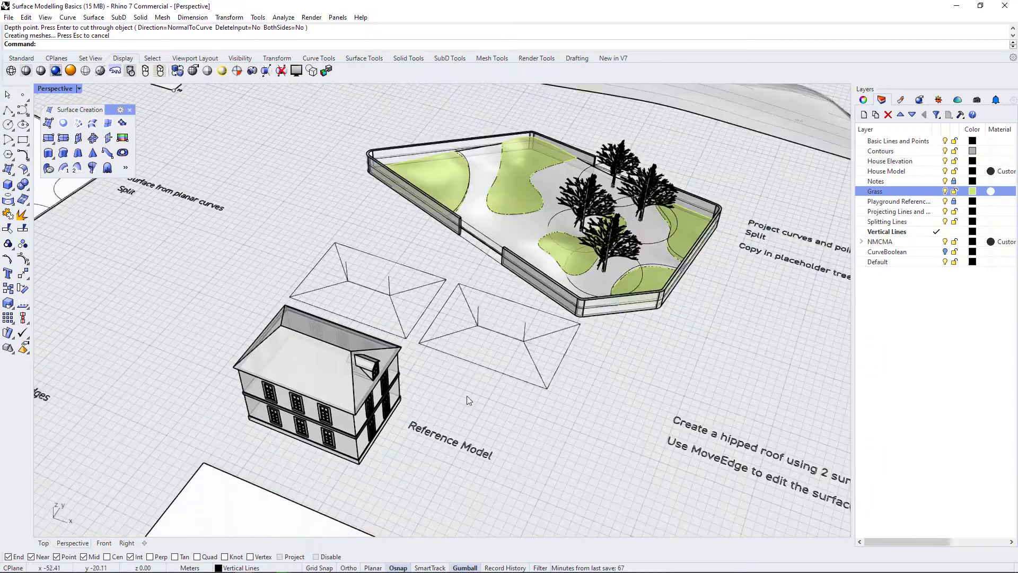
pyautogui.scroll(-2, 318, 341)
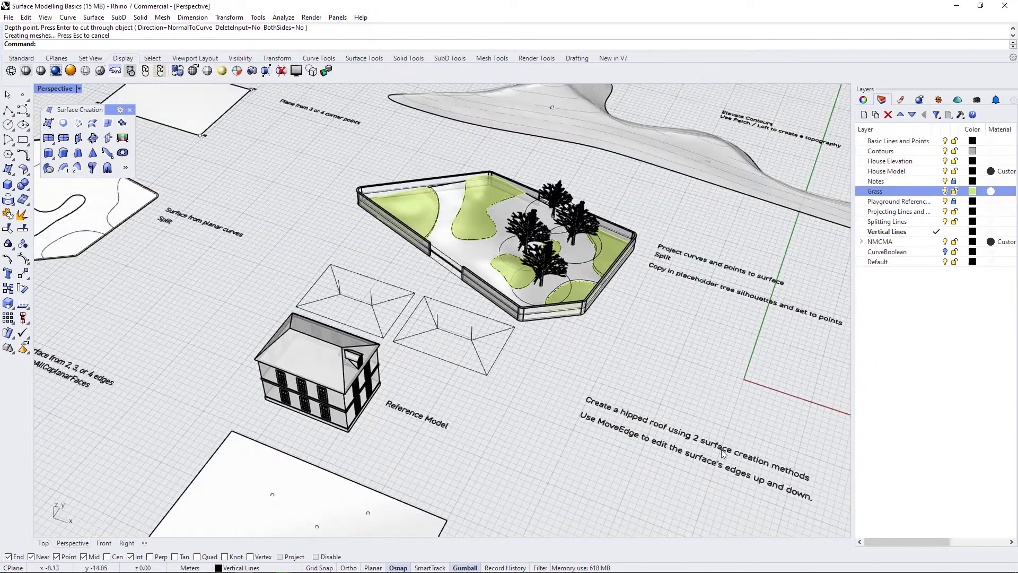
pyautogui.scroll(4, 573, 451)
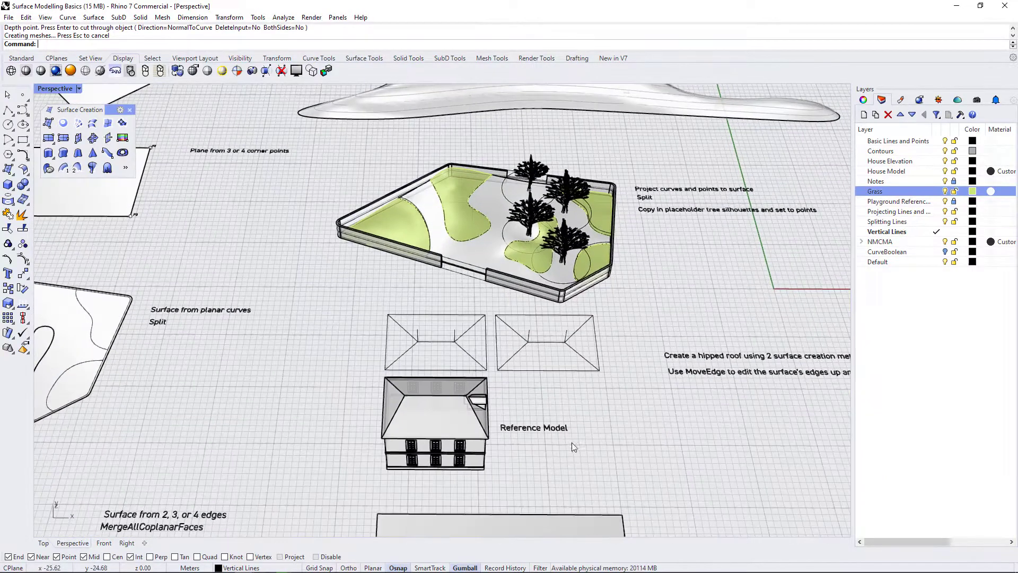
pyautogui.scroll(3, 460, 376)
pyautogui.scroll(3, 552, 242)
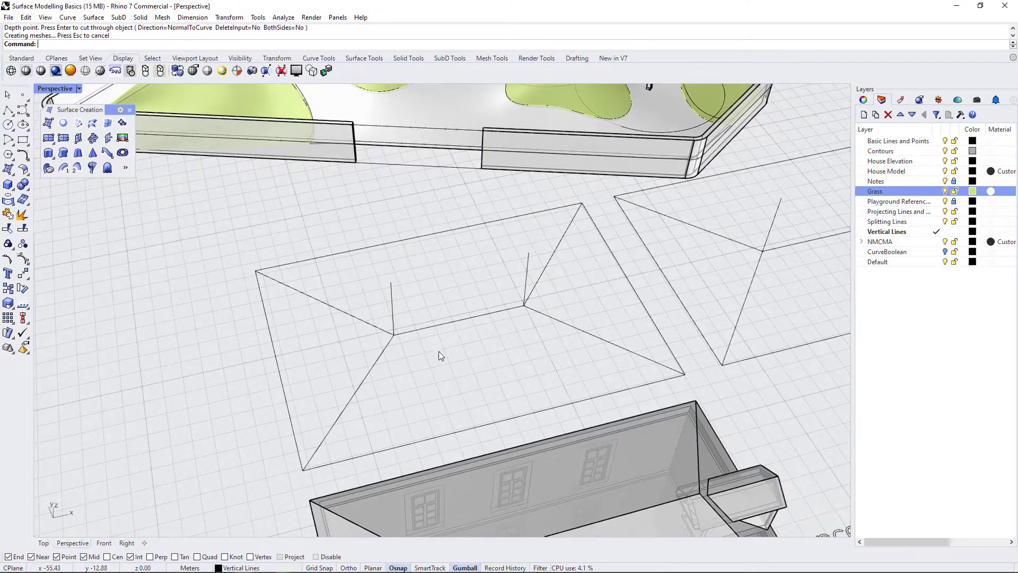
pyautogui.scroll(-2, 394, 352)
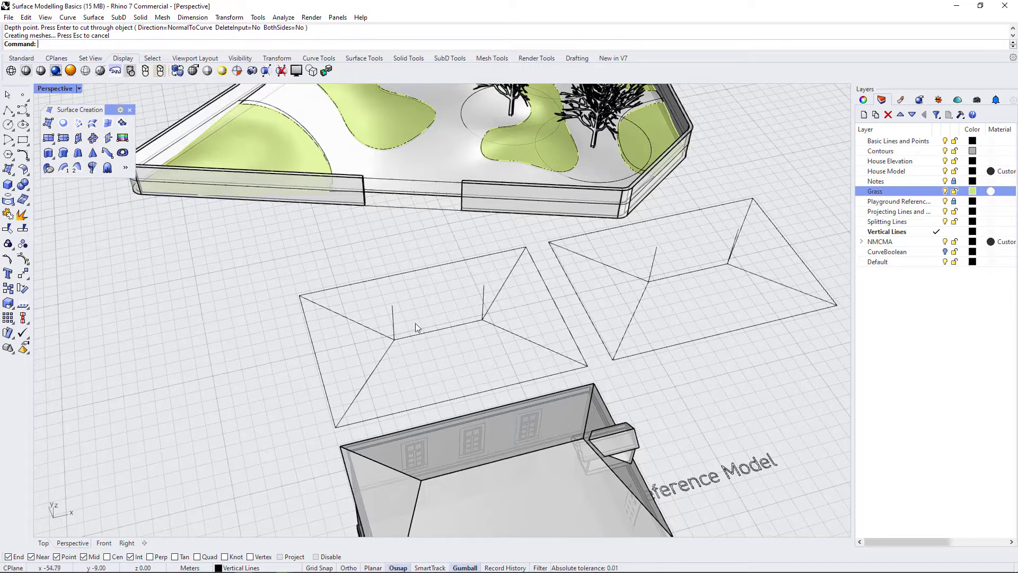
# - Create a triangular corner-point surface on the first outline's left end, from both eave corners to the top of the vertical line
pyautogui.click(49, 123)
pyautogui.click(298, 293)
pyautogui.click(392, 305)
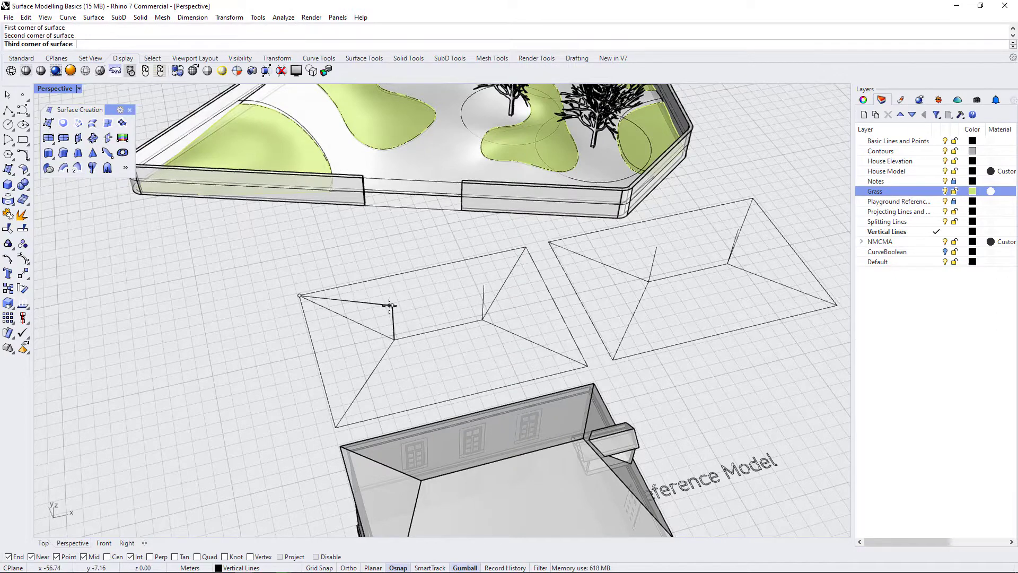
pyautogui.click(336, 426)
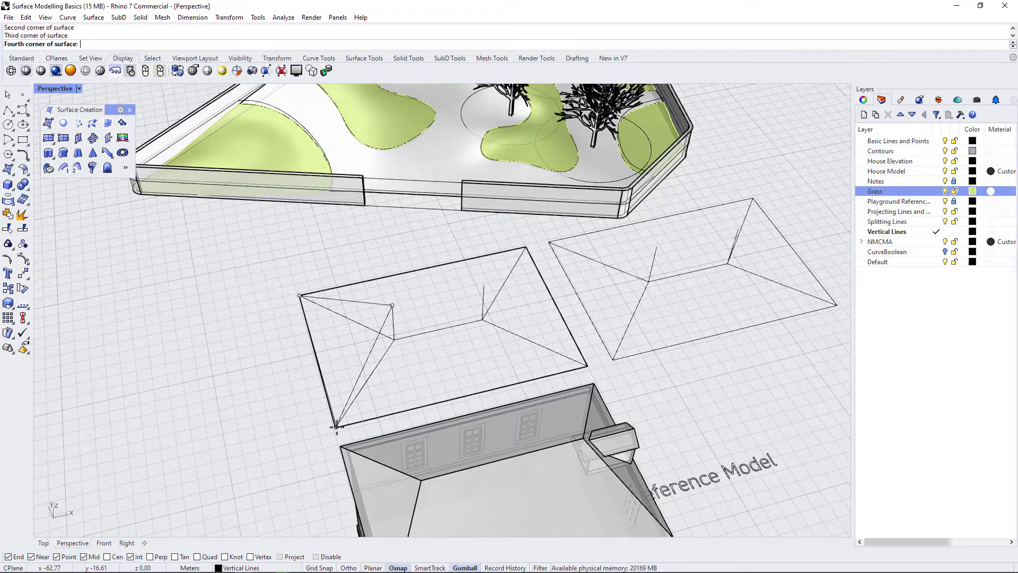
pyautogui.press('Return')
# - Create the matching triangular surface on the first outline's right end, using its two eave corners and vertical line top
pyautogui.press('Return')
pyautogui.click(526, 247)
pyautogui.click(484, 285)
pyautogui.click(588, 365)
pyautogui.press('Return')
# - Inspect the two triangular roof ends and the vertical height lines that define their apexes
pyautogui.scroll(-5, 608, 334)
pyautogui.moveTo(608, 335); pyautogui.dragTo(554, 358, button='right')
pyautogui.scroll(10, 462, 363)
pyautogui.scroll(-7, 462, 364)
pyautogui.moveTo(462, 364); pyautogui.dragTo(424, 281, button='right')
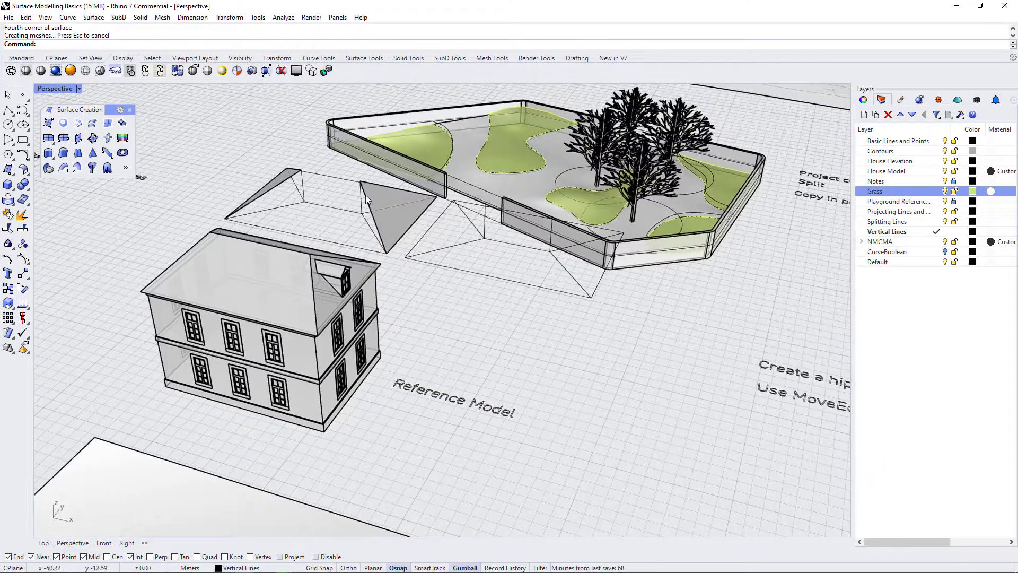
pyautogui.scroll(5, 364, 214)
pyautogui.click(238, 167)
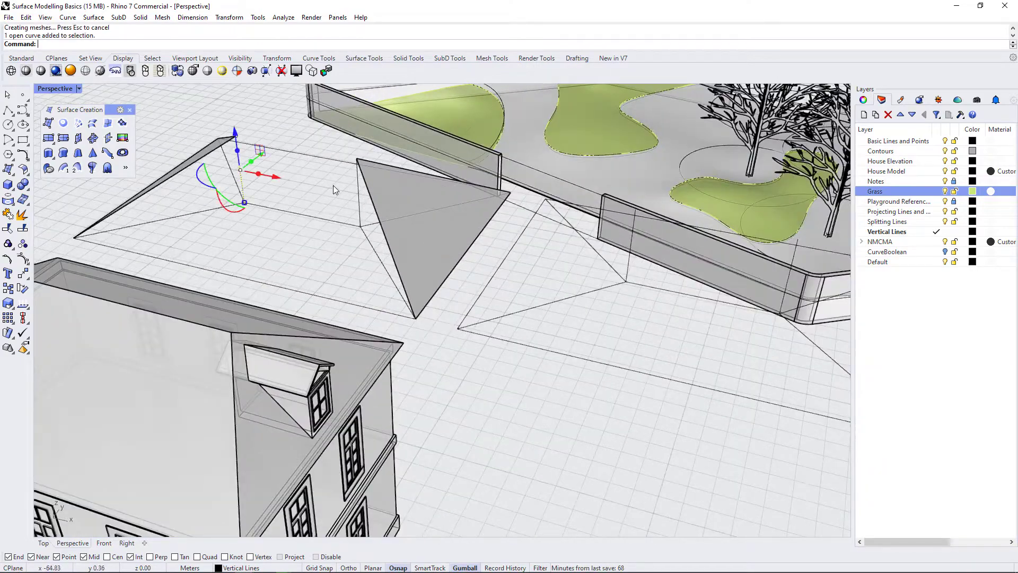
pyautogui.click(359, 197)
pyautogui.click(240, 172)
pyautogui.click(288, 204)
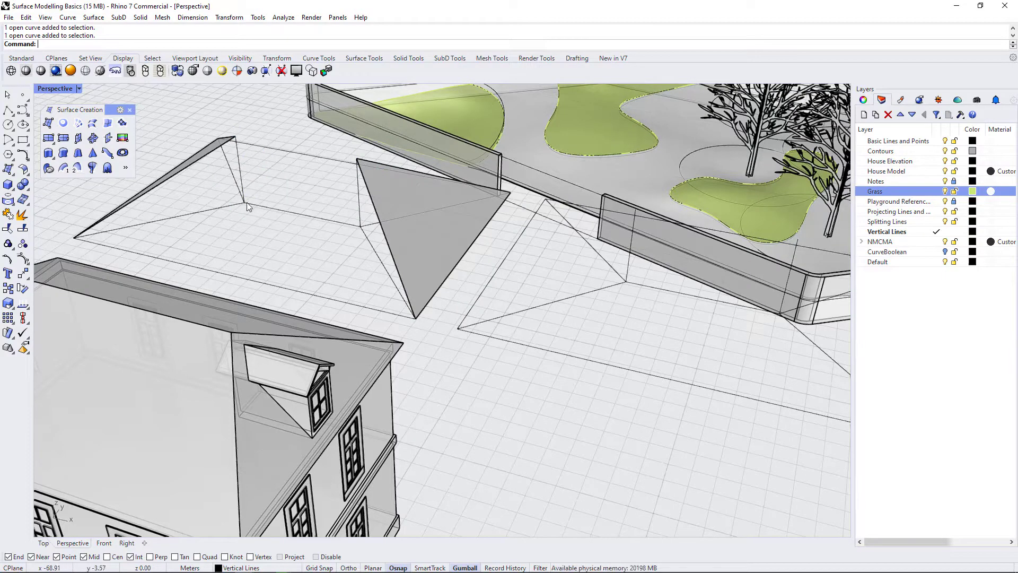
# - Create the four-corner roof slope facing the reference house, between its two eave corners and the two triangle apexes
pyautogui.scroll(-3, 273, 196)
pyautogui.moveTo(459, 264); pyautogui.dragTo(489, 286, button='right')
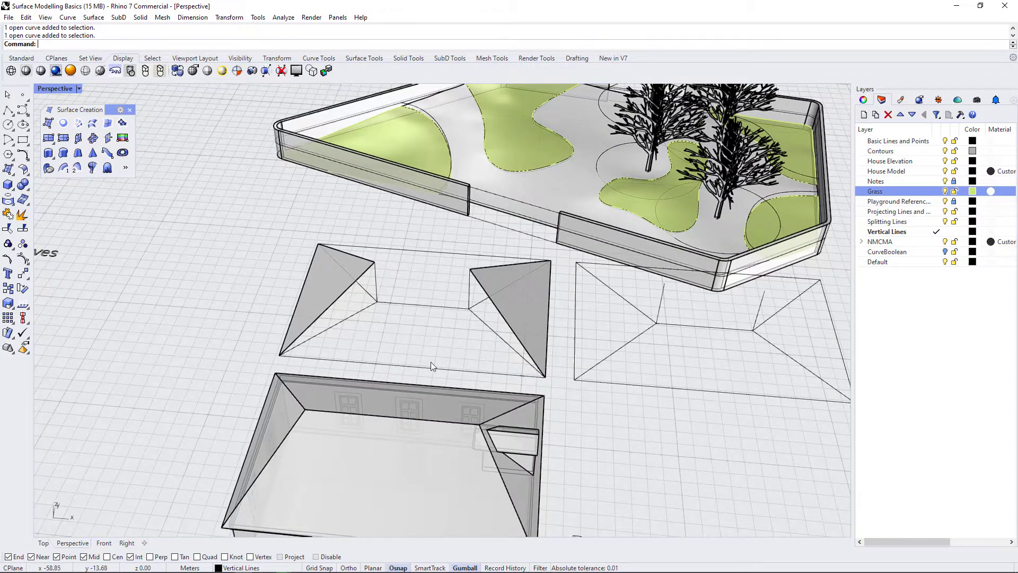
pyautogui.scroll(-3, 393, 360)
pyautogui.scroll(4, 357, 323)
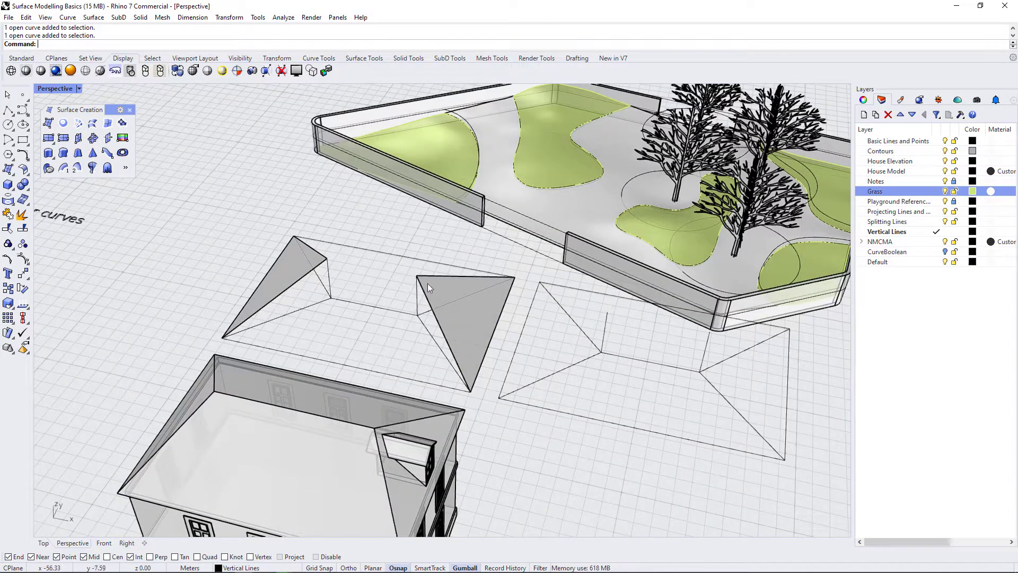
pyautogui.scroll(2, 326, 330)
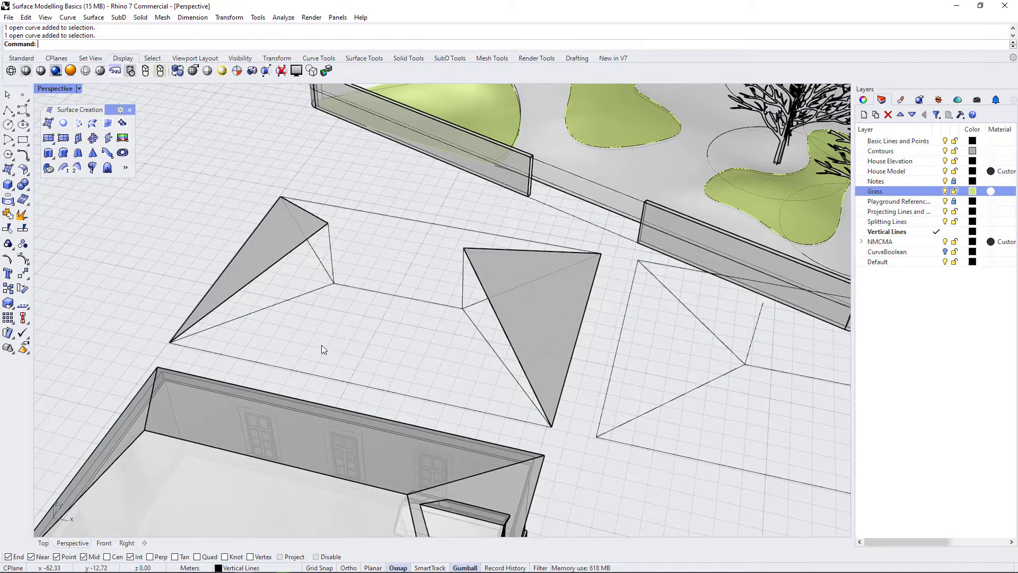
pyautogui.click(48, 123)
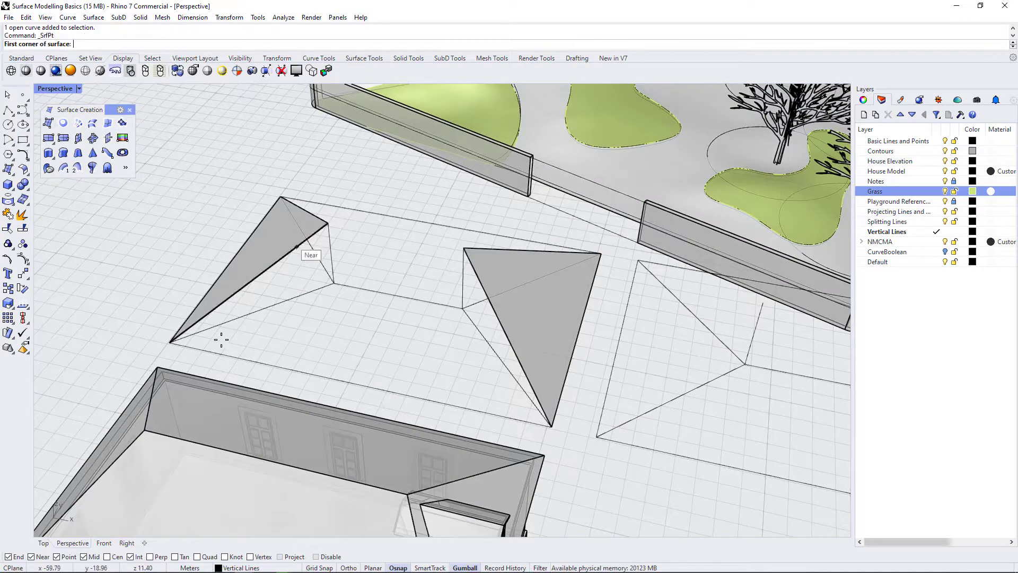
pyautogui.click(170, 342)
pyautogui.click(329, 224)
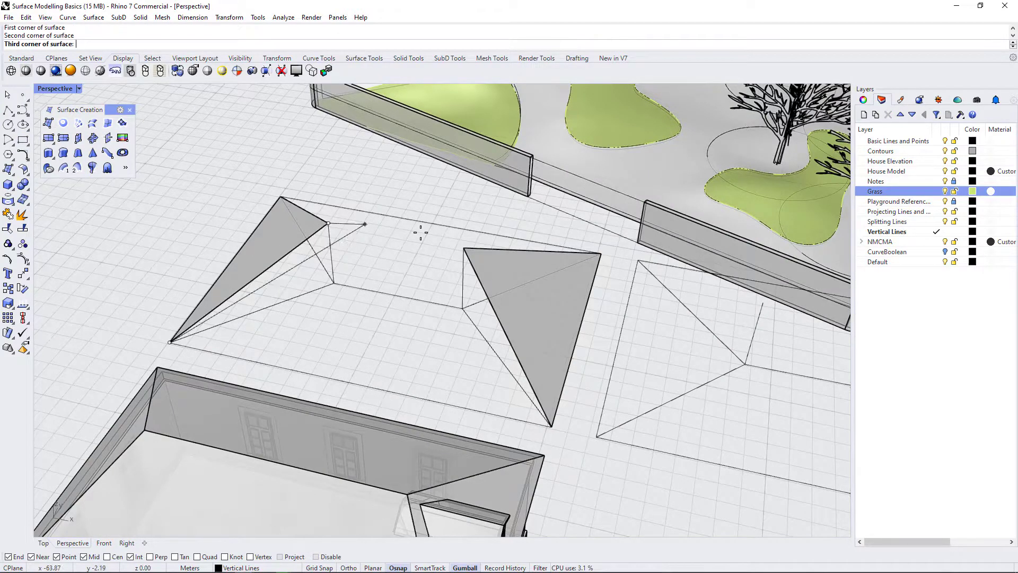
pyautogui.click(462, 248)
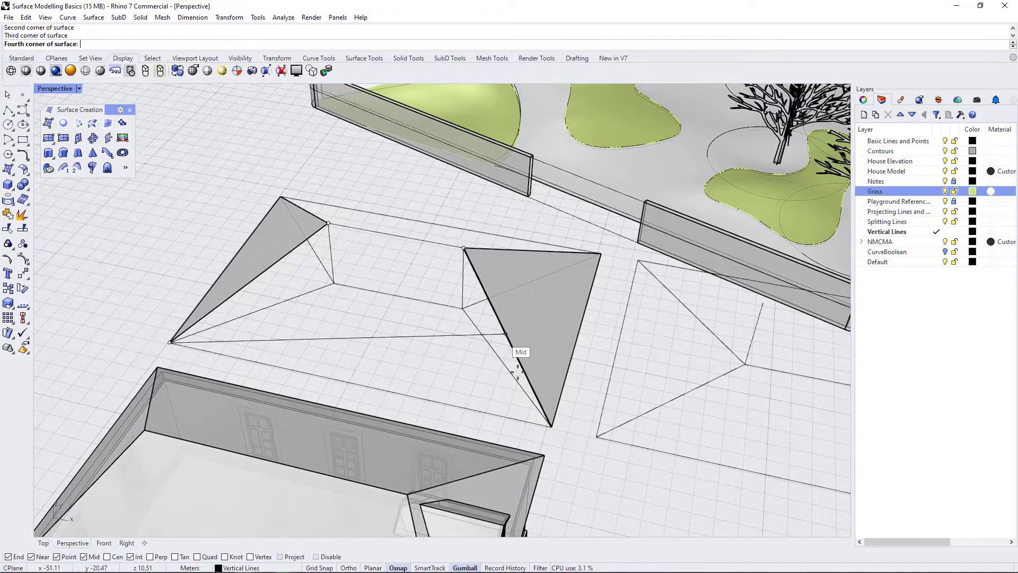
pyautogui.click(552, 425)
# - Create the opposite four-corner roof slope on the playground side, using its two eave corners and both ridge end points
pyautogui.scroll(6, 498, 296)
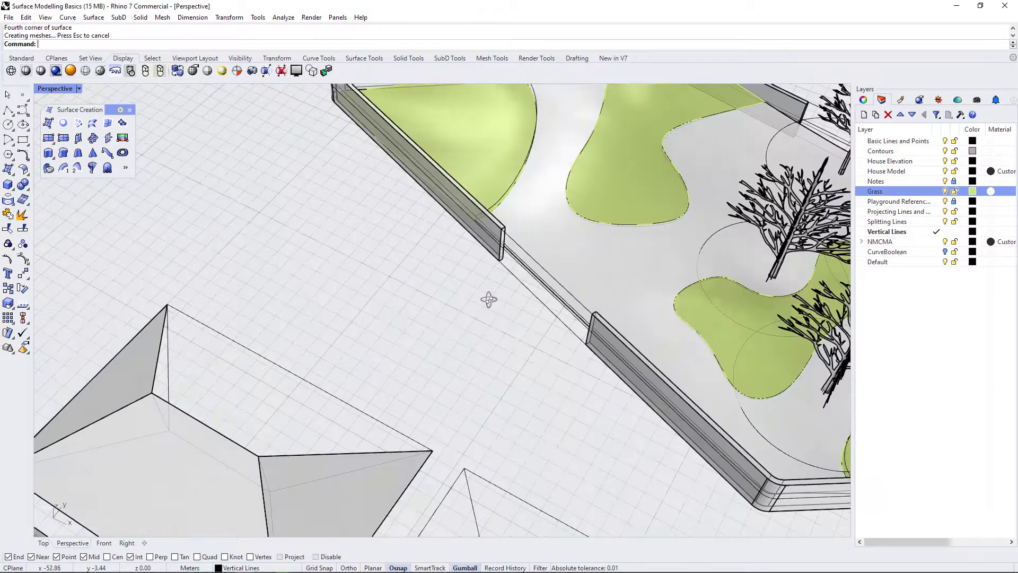
pyautogui.scroll(-3, 476, 297)
pyautogui.scroll(3, 189, 412)
pyautogui.rightClick(190, 265)
pyautogui.click(188, 246)
pyautogui.click(132, 337)
pyautogui.click(203, 424)
pyautogui.click(374, 455)
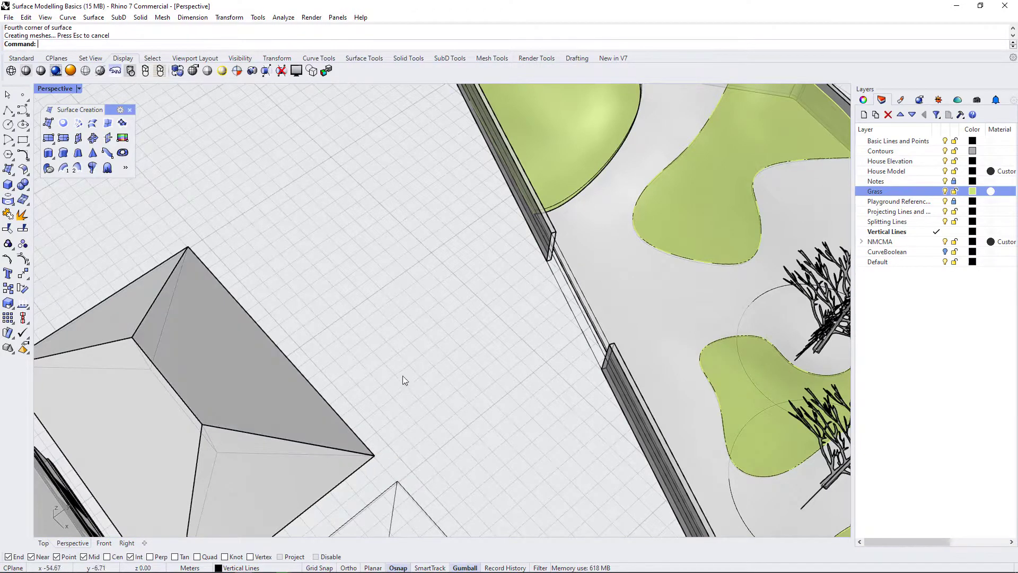
# - Join the four surfaces of the first roof into one polysurface and check it by selecting it
pyautogui.scroll(-5, 224, 428)
pyautogui.scroll(6, 286, 416)
pyautogui.click(363, 418)
pyautogui.keyDown('shift'); pyautogui.click(333, 400); pyautogui.keyUp('shift')
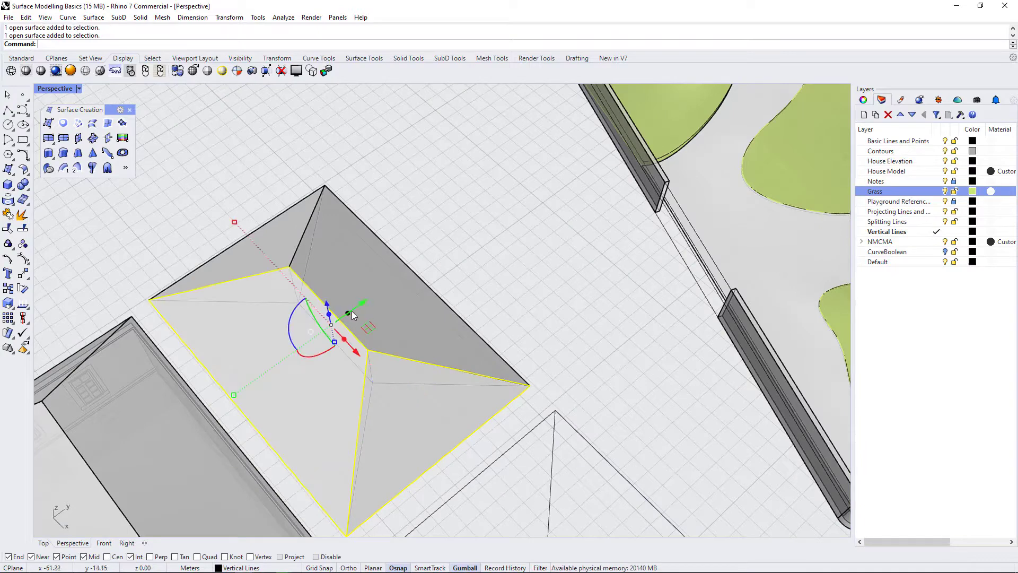
pyautogui.keyDown('shift'); pyautogui.click(372, 280); pyautogui.keyUp('shift')
pyautogui.keyDown('shift'); pyautogui.click(241, 255); pyautogui.keyUp('shift')
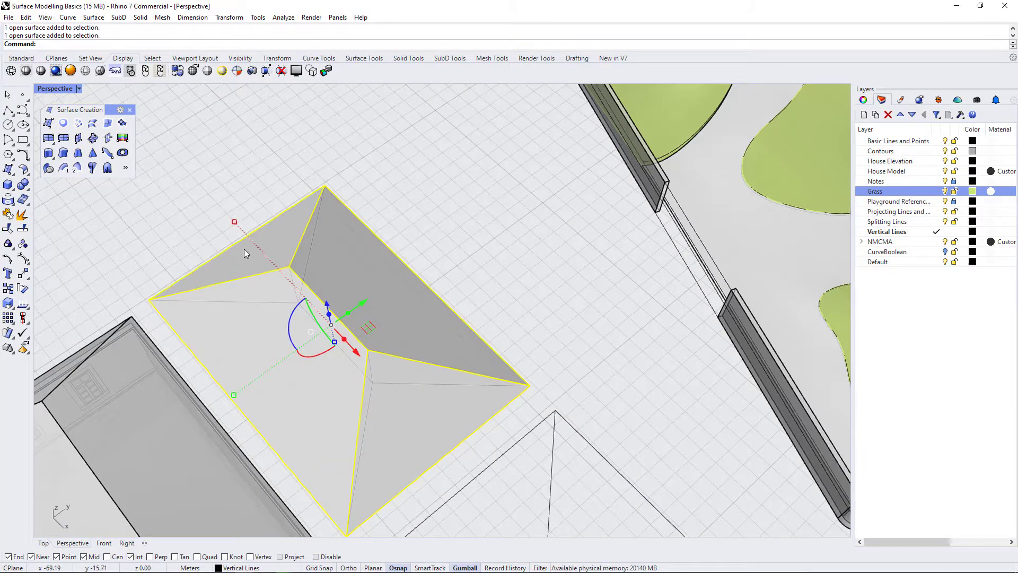
pyautogui.press('Return')
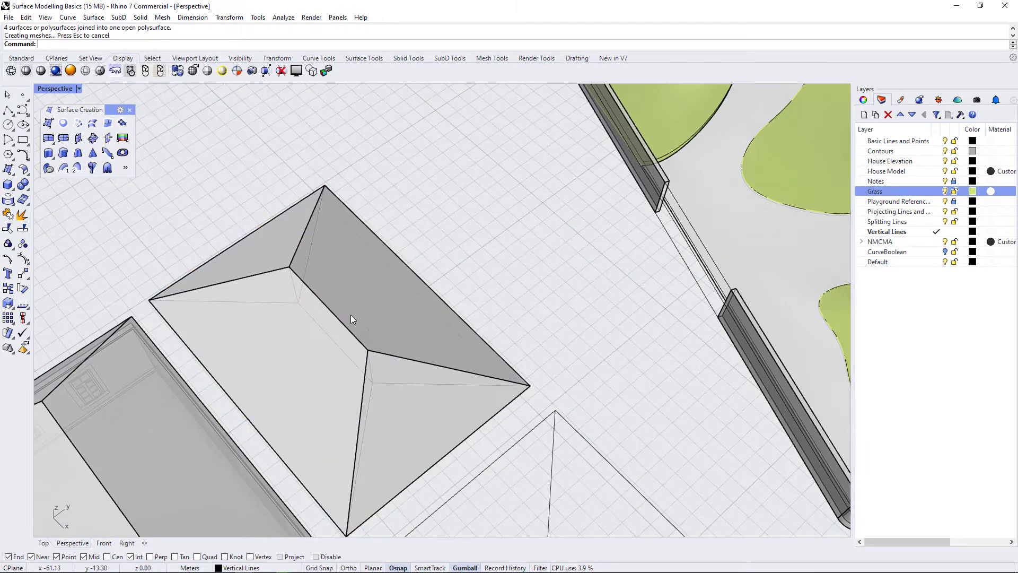
pyautogui.scroll(-5, 398, 327)
pyautogui.scroll(-1, 397, 327)
pyautogui.scroll(5, 366, 268)
pyautogui.click(364, 275)
pyautogui.press('Escape')
# - Create a planar surface from the second roof outline's closed rectangle
pyautogui.scroll(-8, 259, 257)
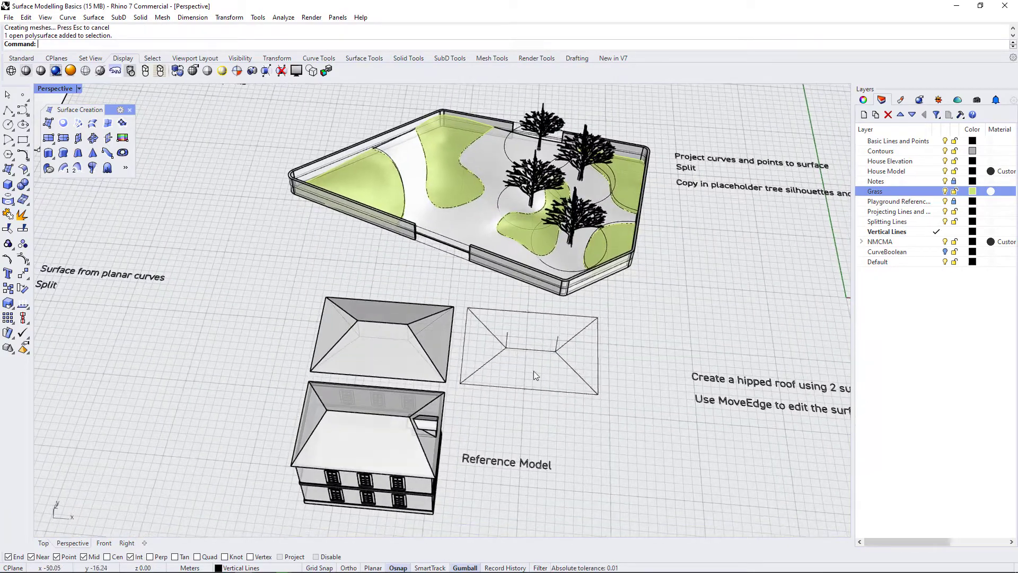
pyautogui.scroll(2, 581, 409)
pyautogui.scroll(-3, 308, 305)
pyautogui.moveTo(572, 386); pyautogui.dragTo(499, 382, button='right')
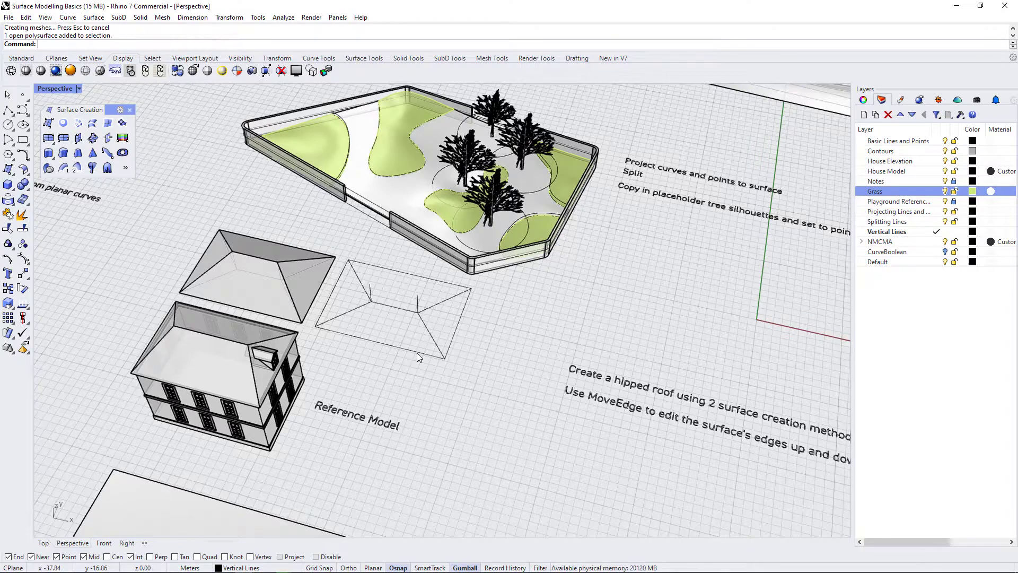
pyautogui.moveTo(405, 366); pyautogui.dragTo(451, 382, button='right')
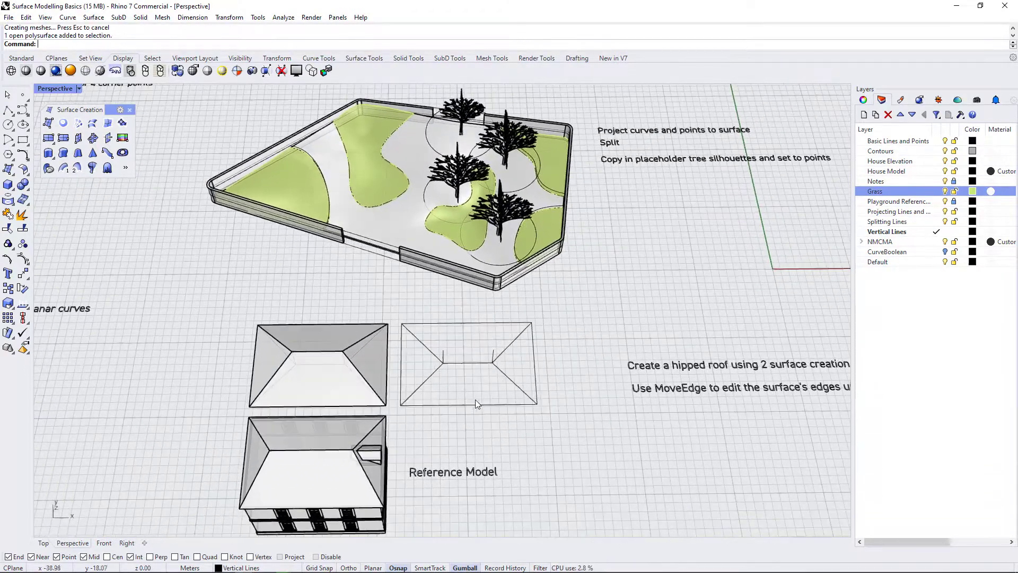
pyautogui.scroll(3, 472, 406)
pyautogui.click(472, 406)
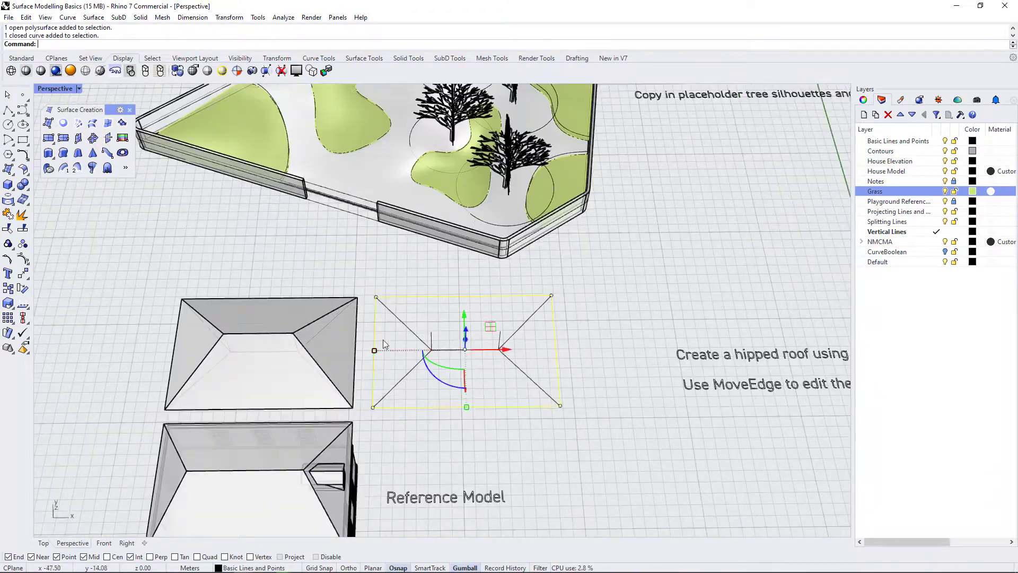
pyautogui.click(62, 138)
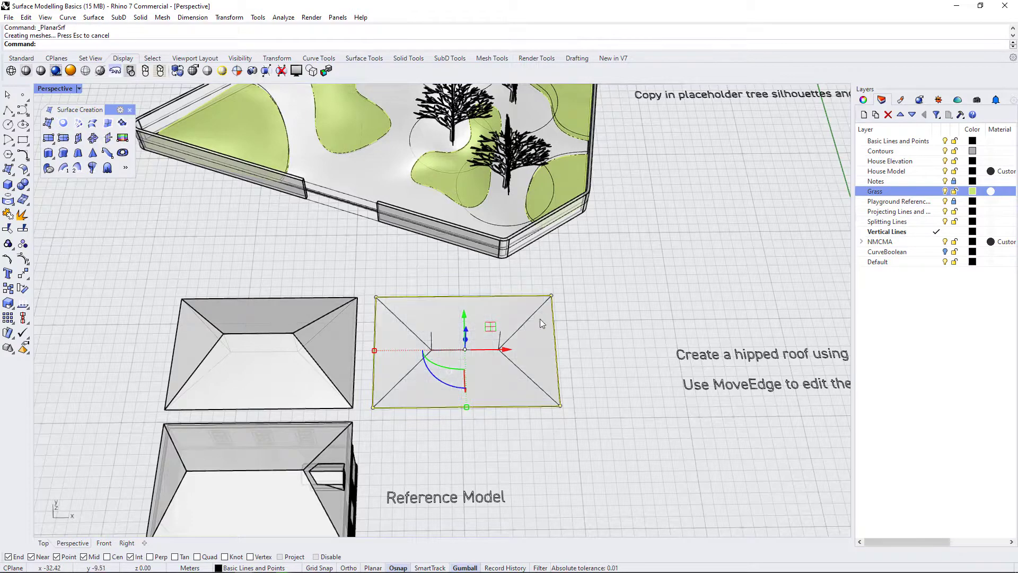
# - Split the second roof's planar surface into four pieces, using its diagonal hip lines and ridge line as cutting objects
pyautogui.click(529, 359)
pyautogui.write('Split')
pyautogui.press('Return')
pyautogui.click(520, 328)
pyautogui.click(476, 351)
pyautogui.click(429, 346)
pyautogui.press('Return')
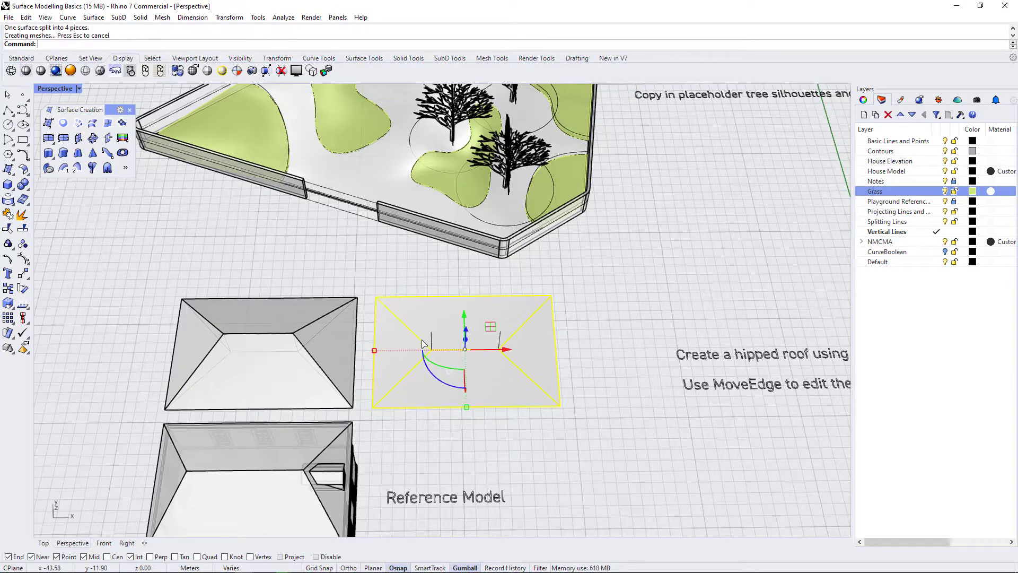
# - Move the second roof's four surfaces vertically from a ridge end up to the top of the vertical height line
pyautogui.click(598, 342)
pyautogui.scroll(-3, 565, 392)
pyautogui.moveTo(565, 392); pyautogui.dragTo(451, 346, button='right')
pyautogui.scroll(5, 387, 239)
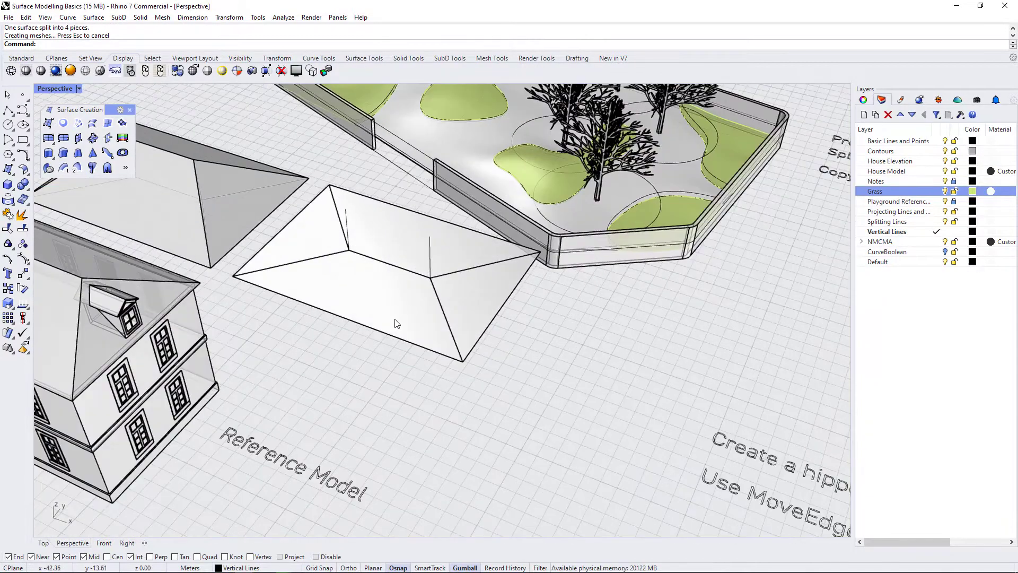
pyautogui.click(393, 294)
pyautogui.keyDown('shift'); pyautogui.click(400, 240); pyautogui.keyUp('shift')
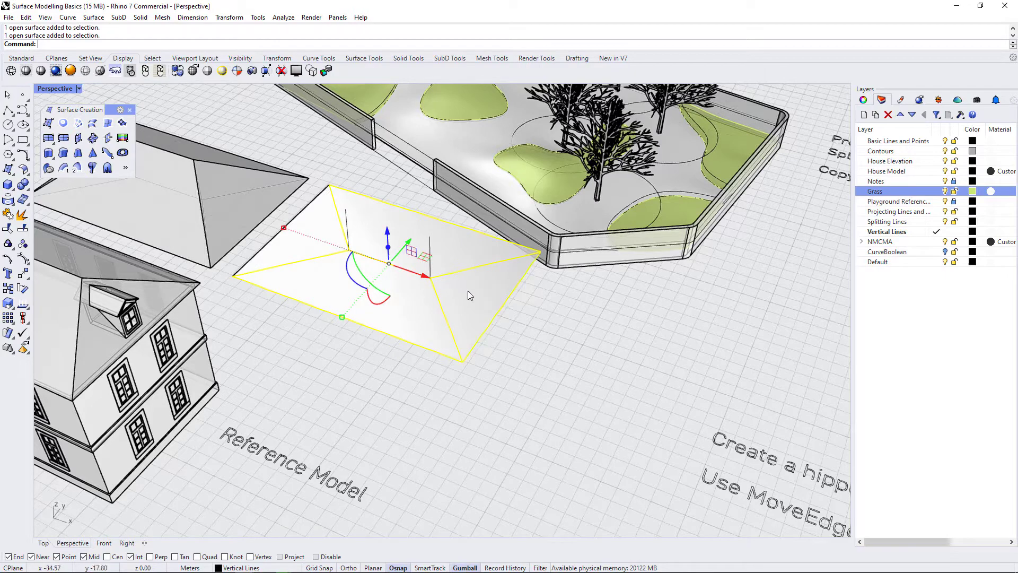
pyautogui.keyDown('shift'); pyautogui.click(314, 245); pyautogui.keyUp('shift')
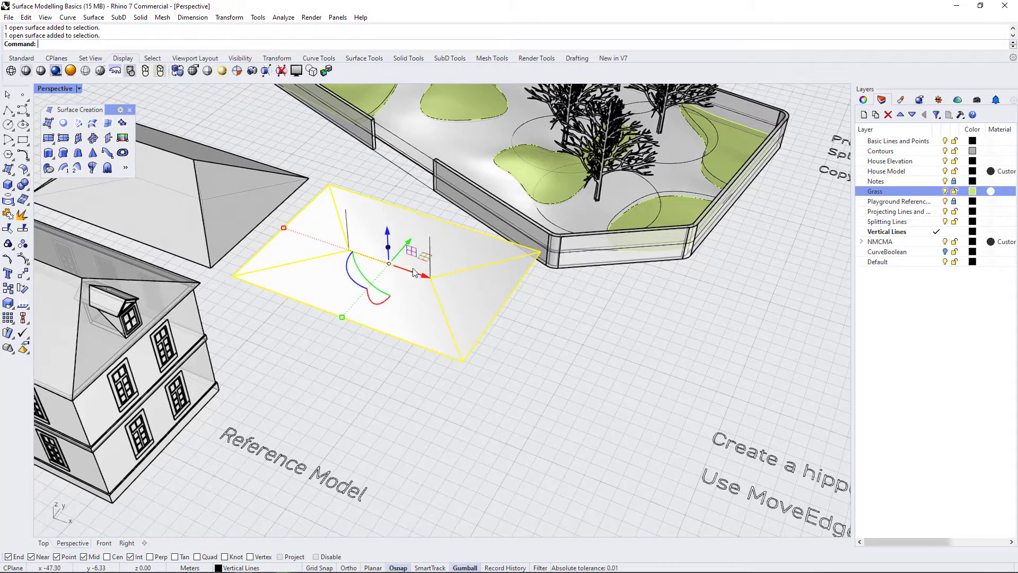
pyautogui.write('ove')
pyautogui.press('Return')
pyautogui.write('v')
pyautogui.press('Return')
pyautogui.click(430, 276)
pyautogui.click(430, 237)
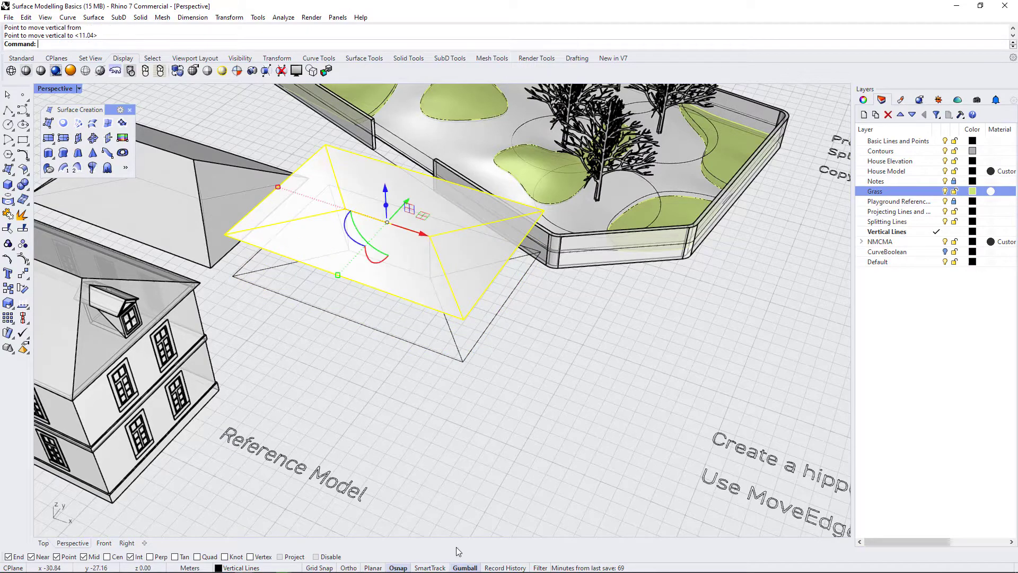
# - Use MoveEdge with a Vertical direction constraint to lower the raised roof's four outer eave edges to the base outline's corner level
pyautogui.click(501, 333)
pyautogui.moveTo(502, 333); pyautogui.dragTo(519, 324, button='right')
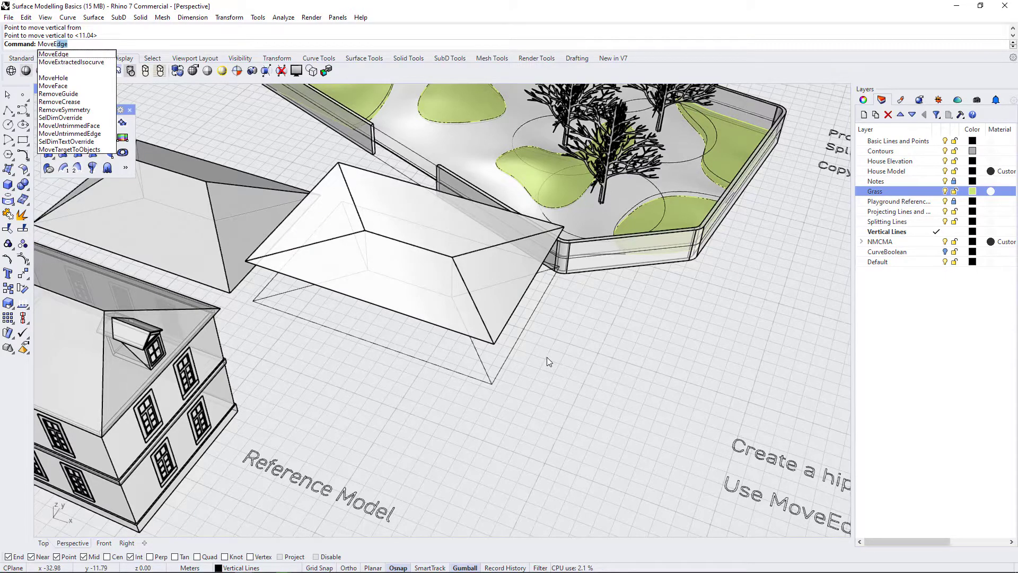
pyautogui.press('Return')
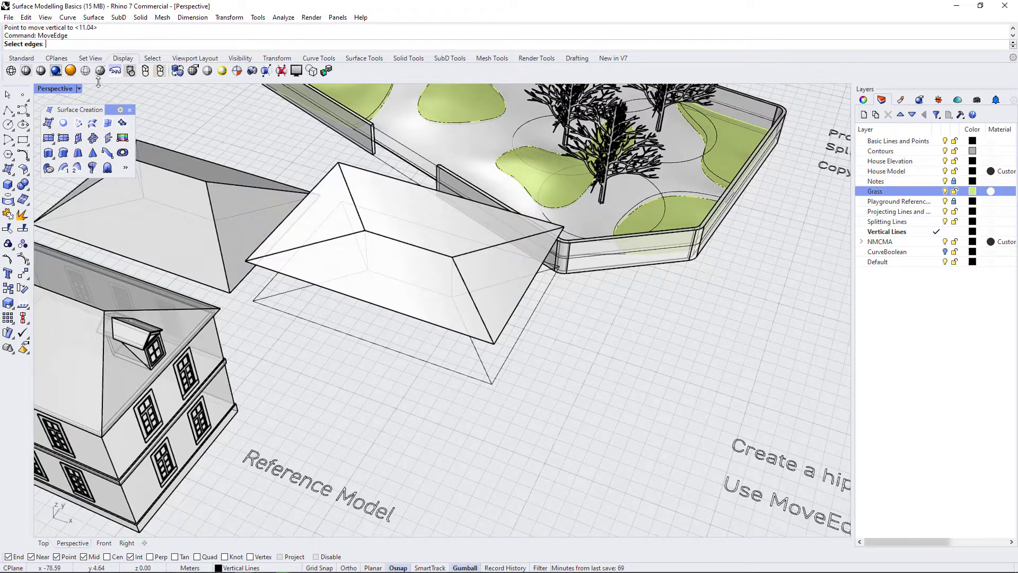
pyautogui.click(513, 317)
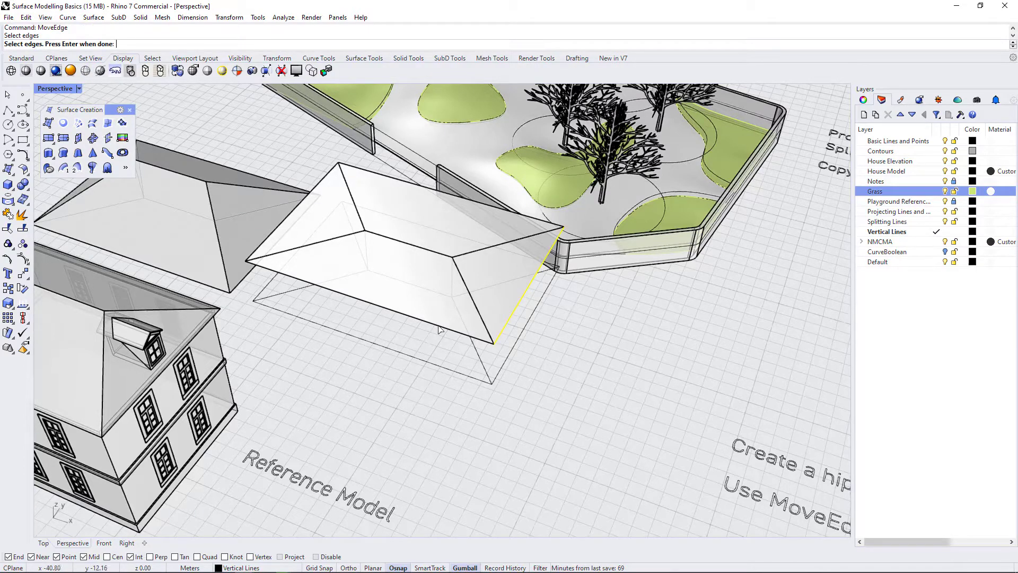
pyautogui.click(440, 327)
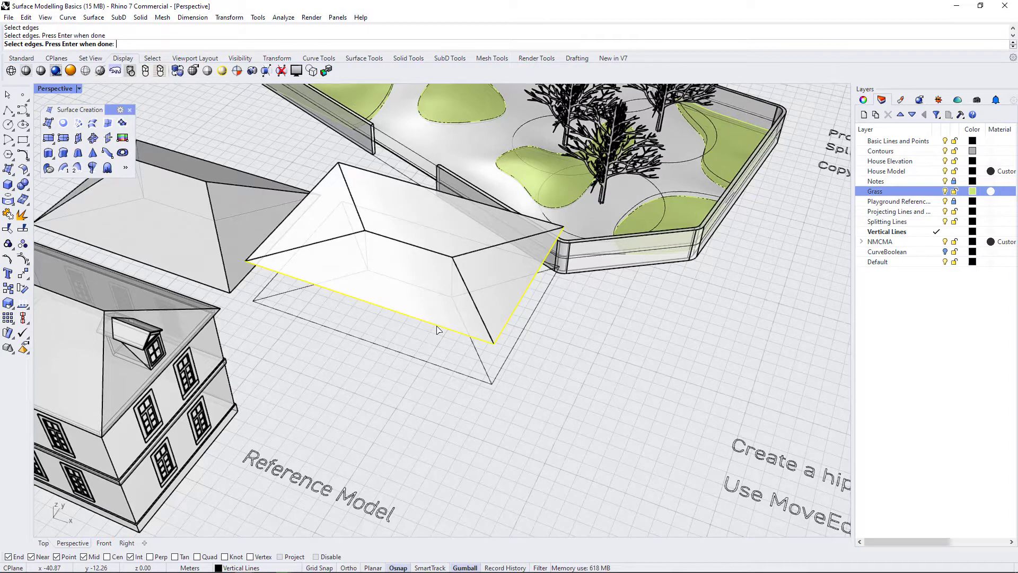
pyautogui.click(324, 181)
pyautogui.click(360, 170)
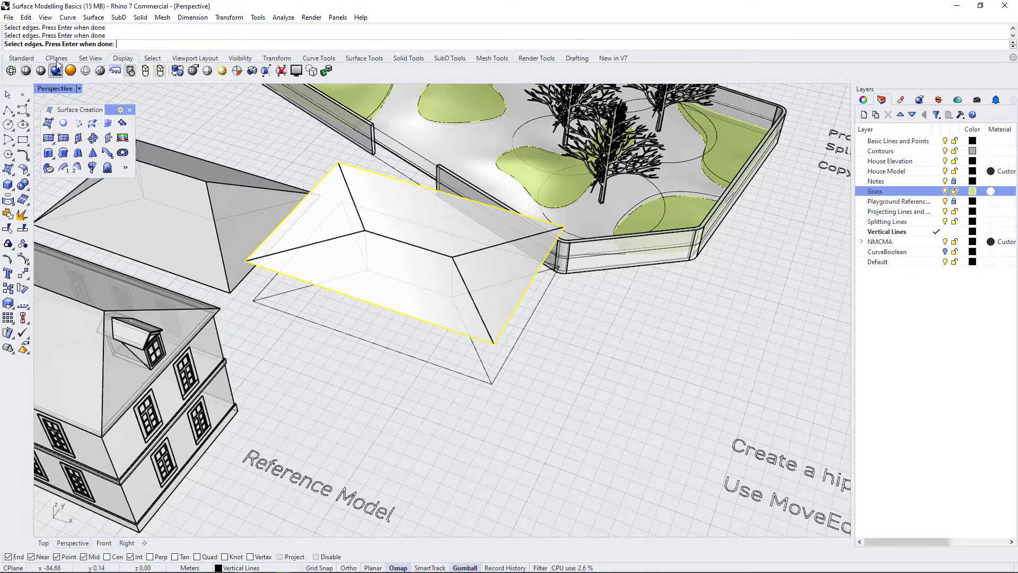
pyautogui.press('Return')
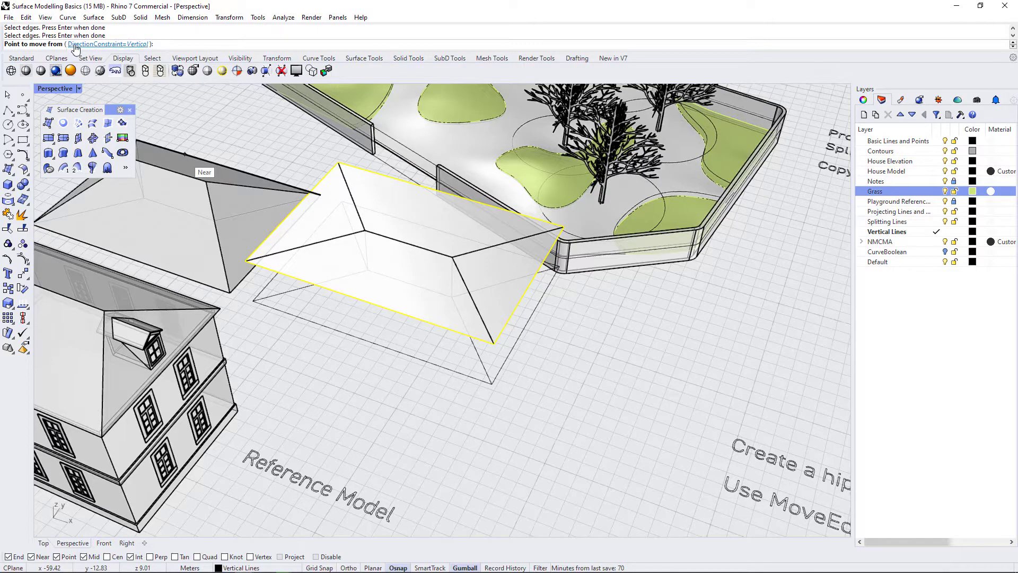
pyautogui.click(105, 45)
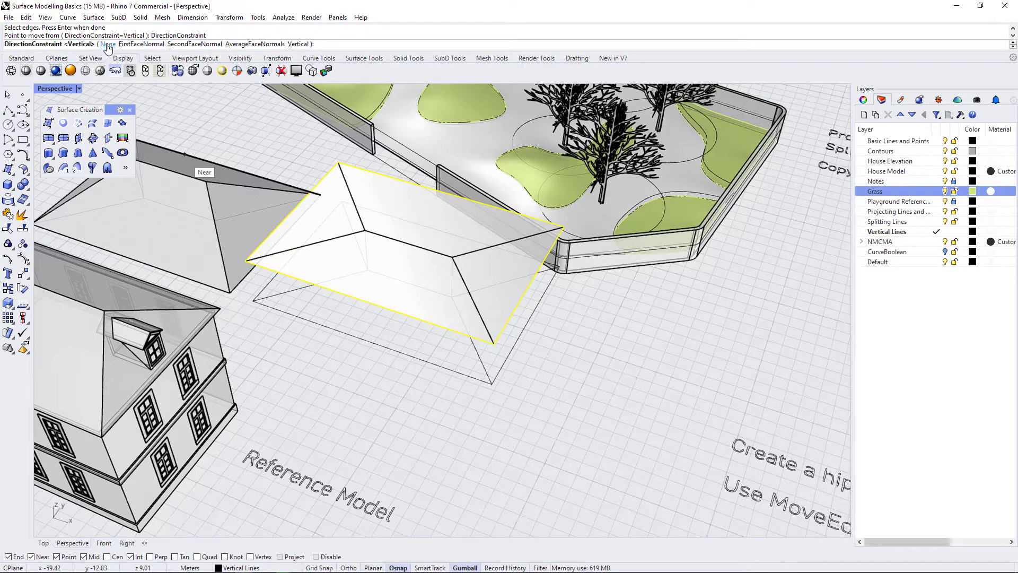
pyautogui.click(299, 45)
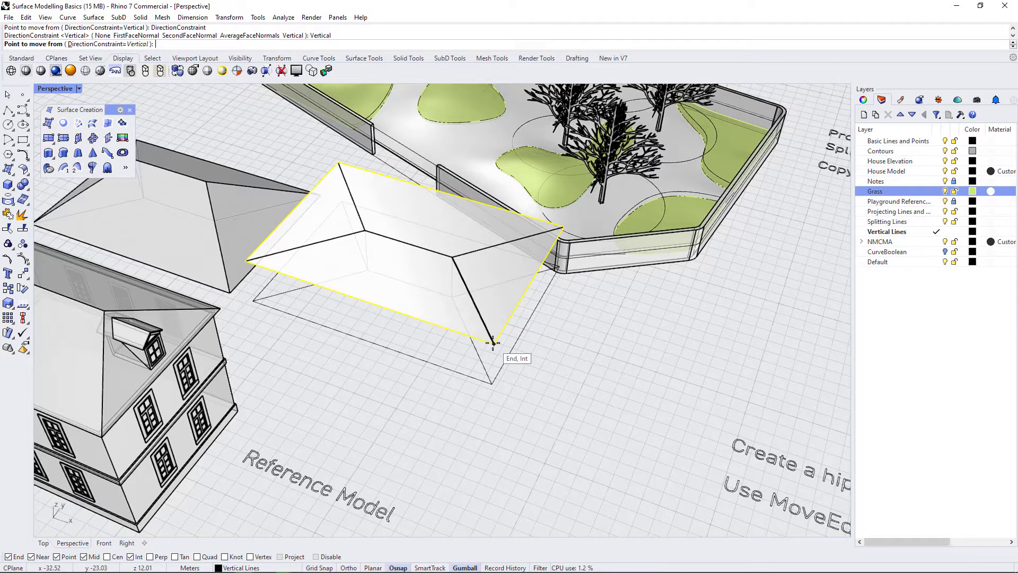
pyautogui.click(492, 379)
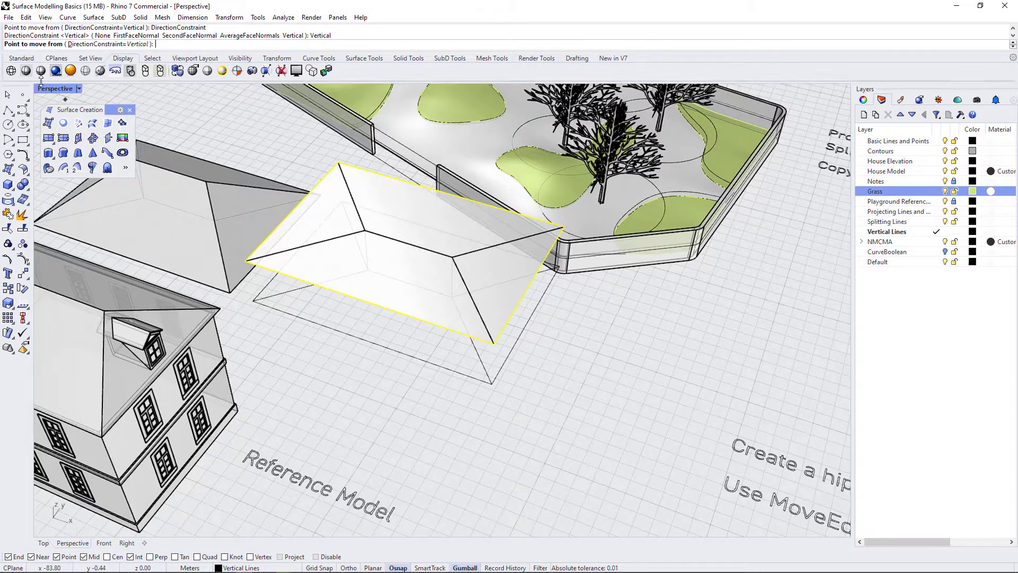
pyautogui.click(493, 344)
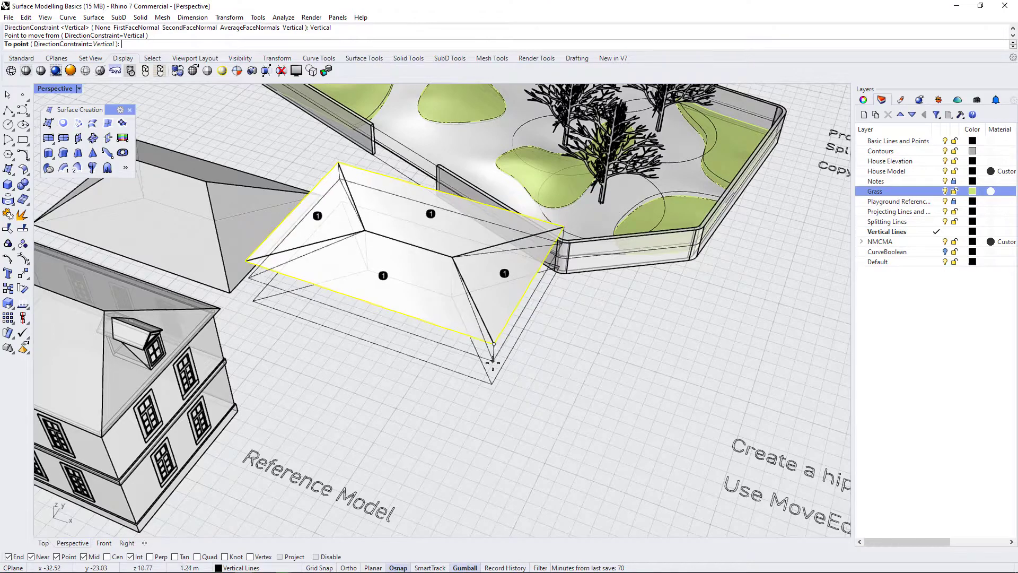
pyautogui.click(492, 381)
# - Select the second roof's playground-side slope and examine its shape from several angles
pyautogui.scroll(-3, 536, 374)
pyautogui.moveTo(536, 374)
pyautogui.mouseDown(button='right')
pyautogui.moveTo(462, 380)
pyautogui.moveTo(529, 386)
pyautogui.mouseUp(button='right')
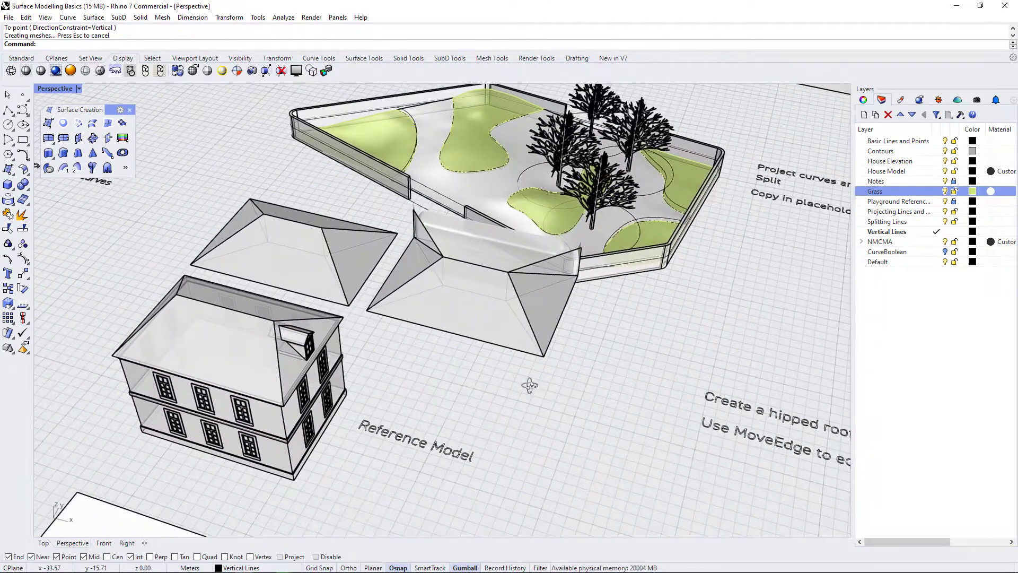
pyautogui.scroll(-5, 457, 324)
pyautogui.moveTo(457, 324); pyautogui.dragTo(383, 313, button='right')
pyautogui.scroll(10, 357, 271)
pyautogui.click(469, 277)
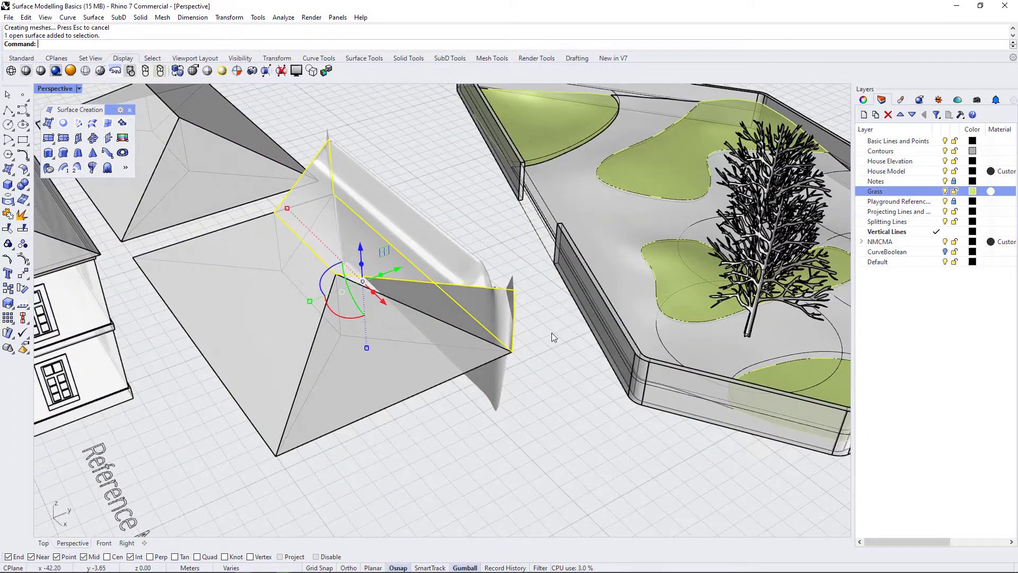
pyautogui.scroll(-5, 532, 325)
pyautogui.moveTo(532, 326); pyautogui.dragTo(478, 371, button='right')
pyautogui.scroll(6, 463, 412)
pyautogui.scroll(-5, 463, 413)
pyautogui.moveTo(463, 412); pyautogui.dragTo(435, 426, button='right')
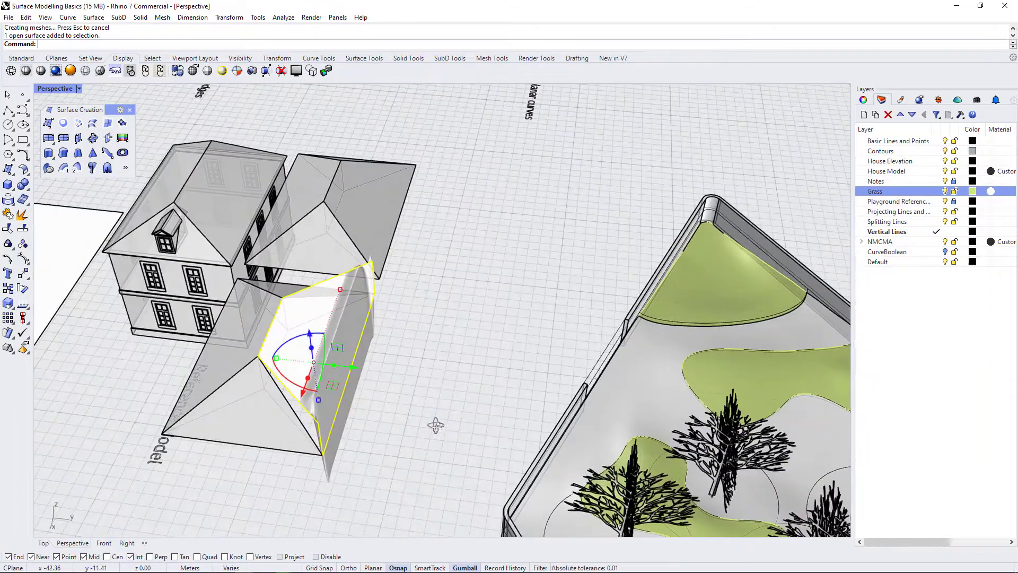
pyautogui.scroll(3, 338, 461)
pyautogui.scroll(-3, 441, 381)
pyautogui.moveTo(440, 381); pyautogui.dragTo(546, 403, button='right')
pyautogui.scroll(6, 665, 325)
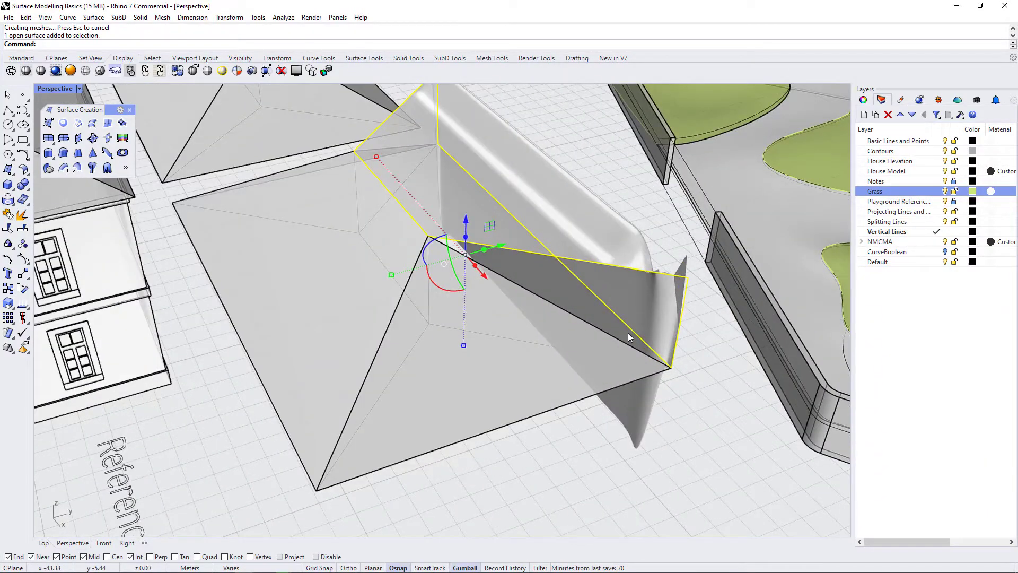
pyautogui.scroll(-4, 596, 315)
pyautogui.moveTo(596, 315); pyautogui.dragTo(636, 305, button='right')
pyautogui.scroll(-4, 446, 298)
pyautogui.moveTo(547, 363)
pyautogui.mouseDown(button='right')
pyautogui.moveTo(578, 386)
pyautogui.moveTo(554, 370)
pyautogui.mouseUp(button='right')
pyautogui.scroll(-3, 554, 371)
pyautogui.scroll(3, 513, 338)
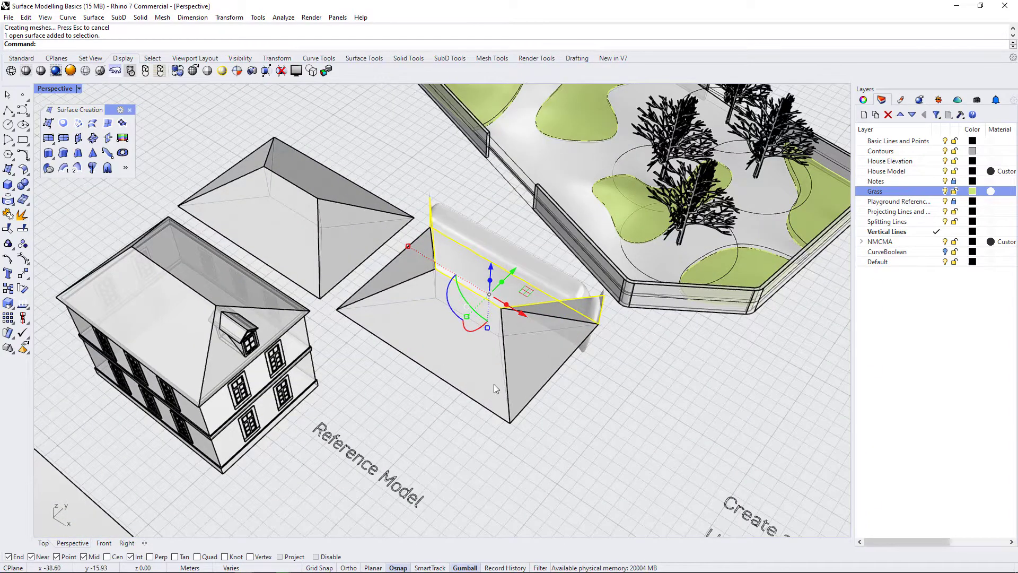
# - Delete the selected playground-side slope of the second roof
pyautogui.press('Delete')
pyautogui.moveTo(481, 371); pyautogui.dragTo(522, 379, button='right')
pyautogui.scroll(6, 560, 393)
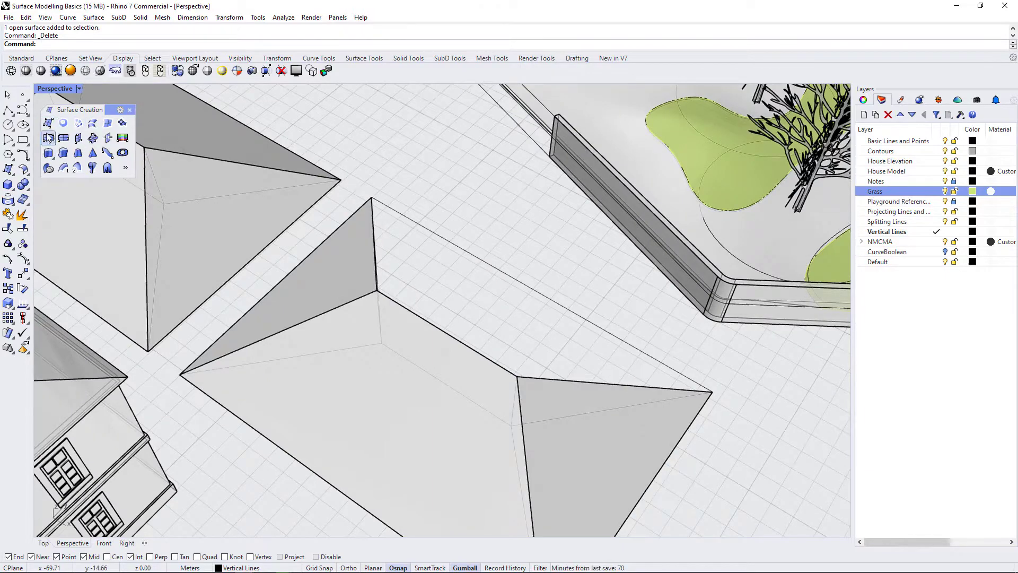
# - Try rebuilding the missing slope as a corner-point surface through its two eave corners and both ridge ends, and undo it
pyautogui.click(49, 123)
pyautogui.click(372, 198)
pyautogui.scroll(-3, 372, 197)
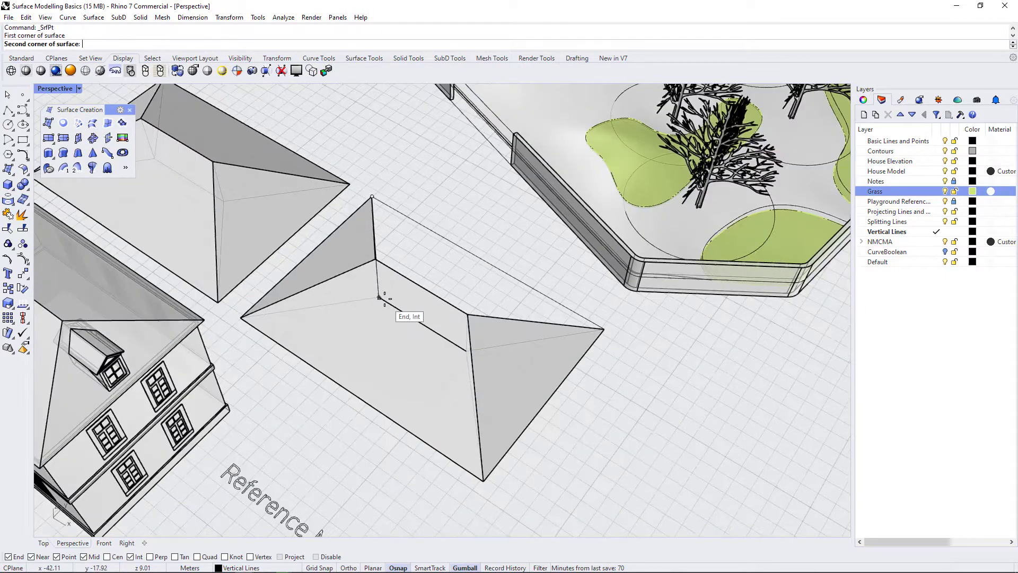
pyautogui.click(376, 259)
pyautogui.click(467, 310)
pyautogui.click(604, 329)
pyautogui.hotkey('ctrl', 'z')
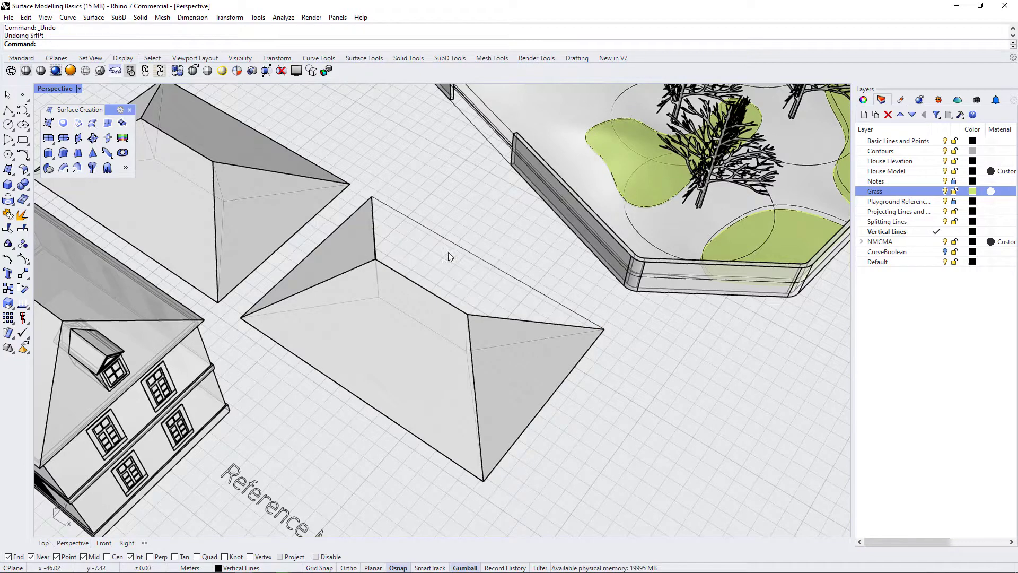
# - Mirror a copy of the second roof's remaining long slope across the ridge line in the Top view
pyautogui.click(405, 322)
pyautogui.scroll(-3, 490, 320)
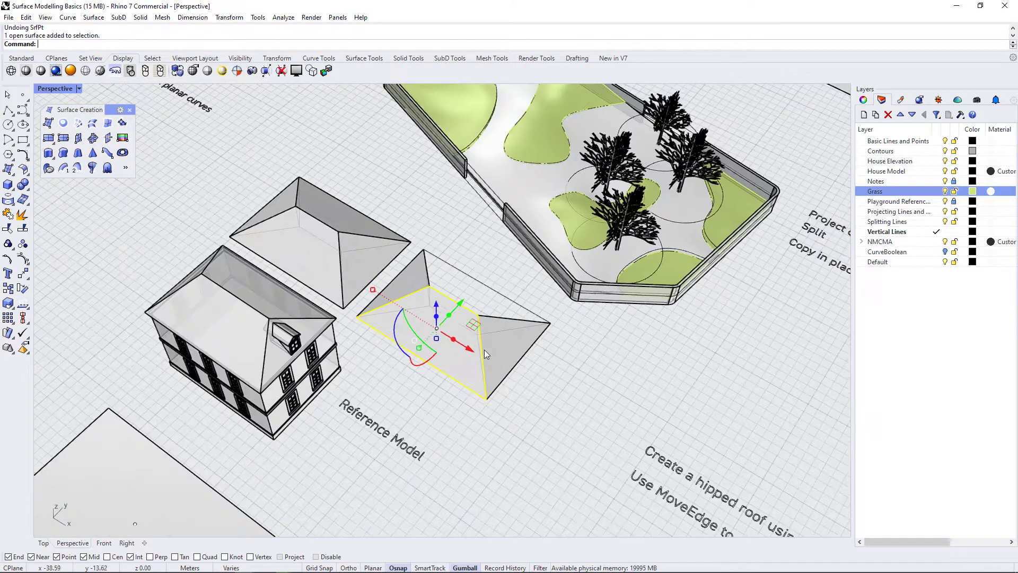
pyautogui.doubleClick(58, 89)
pyautogui.doubleClick(49, 89)
pyautogui.scroll(5, 411, 318)
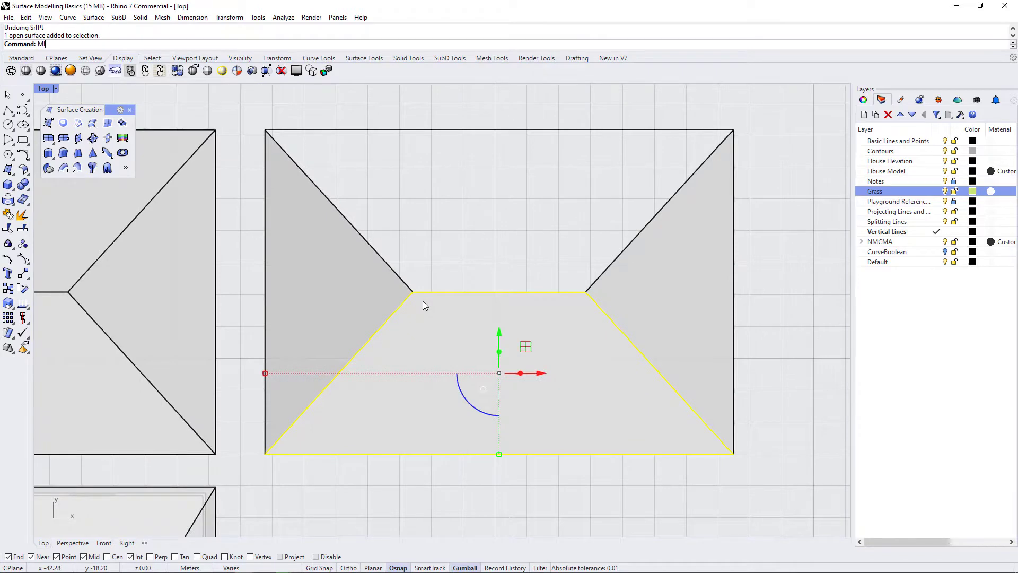
pyautogui.press('Return')
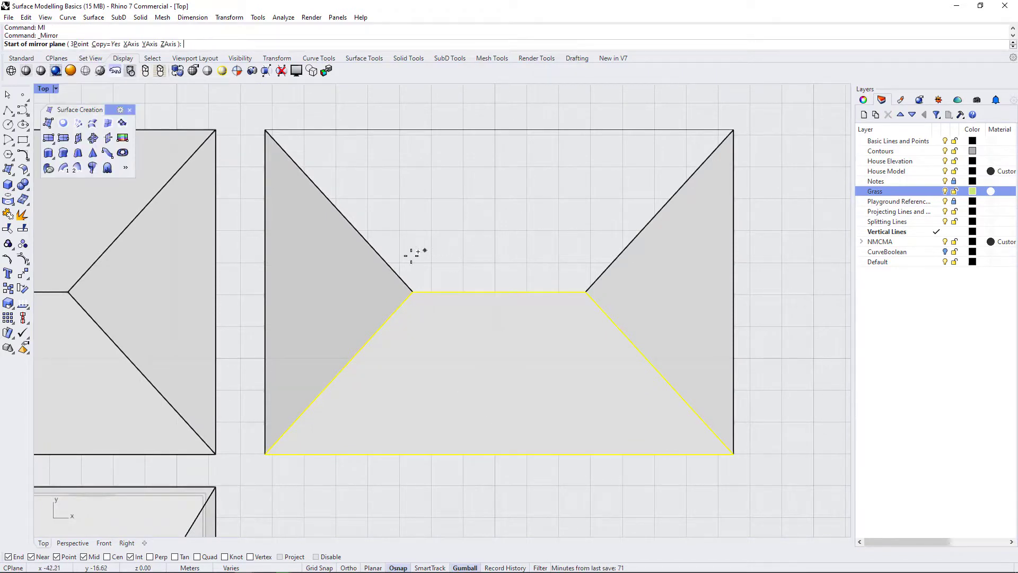
pyautogui.click(412, 292)
pyautogui.click(584, 297)
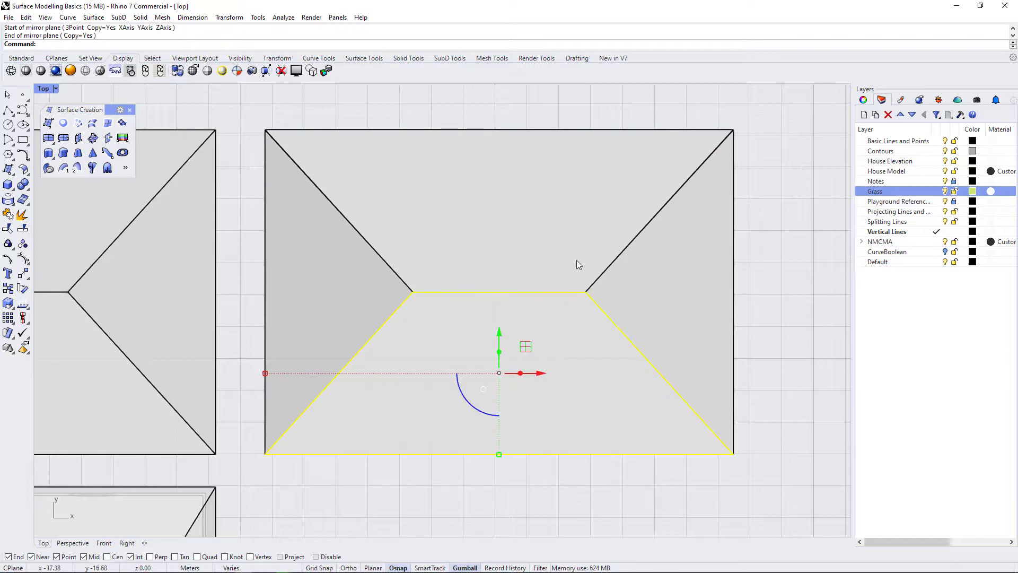
pyautogui.scroll(-6, 581, 240)
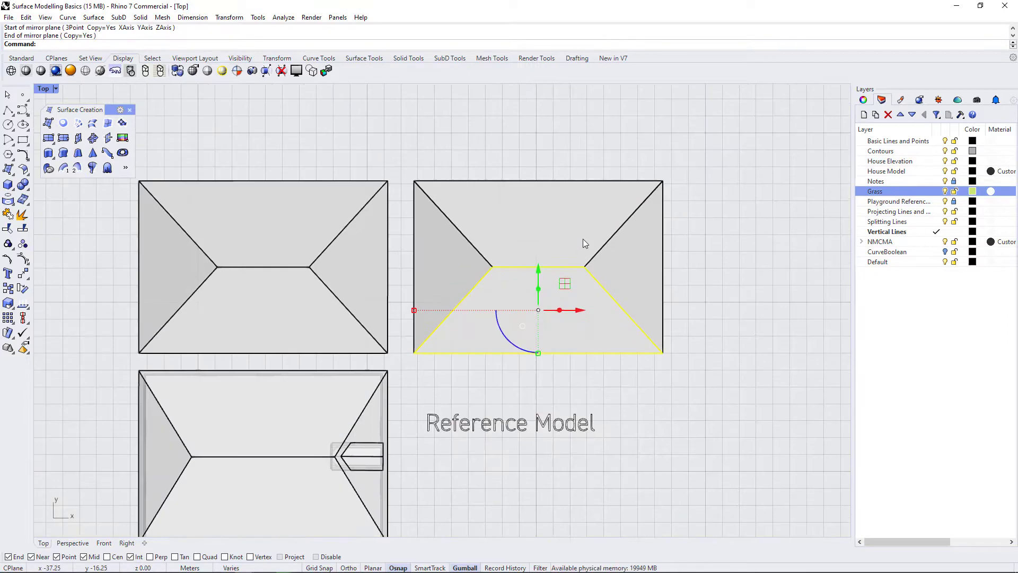
pyautogui.click(671, 243)
# - Delete all four surfaces of the second roof in the Perspective view, keeping its construction lines
pyautogui.doubleClick(43, 88)
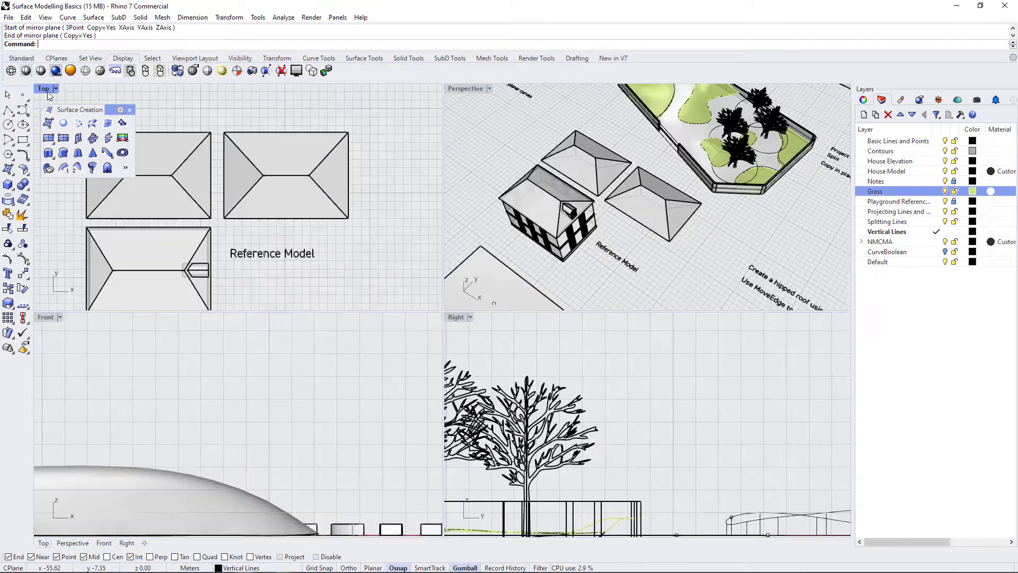
pyautogui.doubleClick(454, 88)
pyautogui.scroll(-5, 524, 301)
pyautogui.moveTo(524, 302); pyautogui.dragTo(520, 256, button='right')
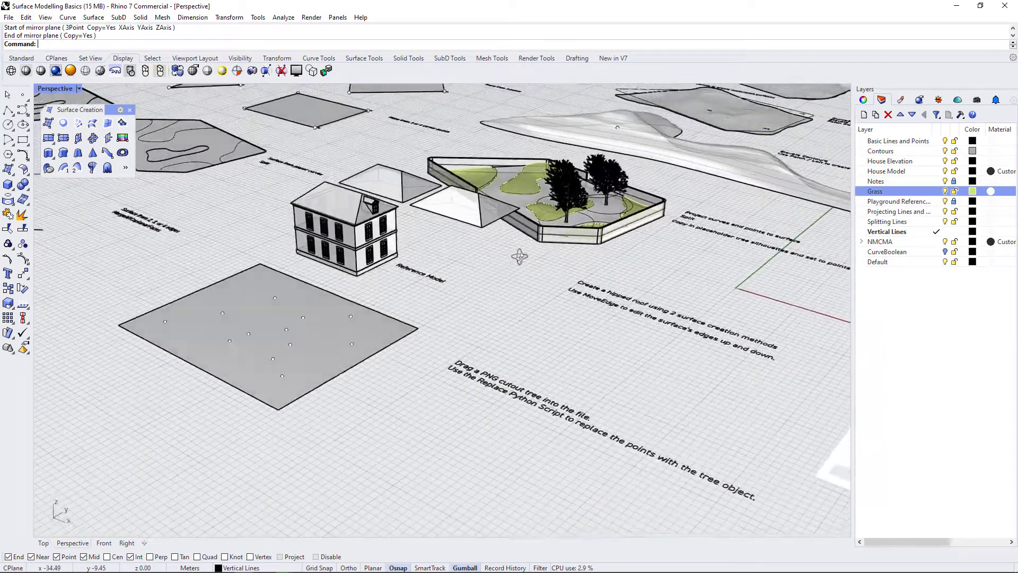
pyautogui.scroll(5, 462, 313)
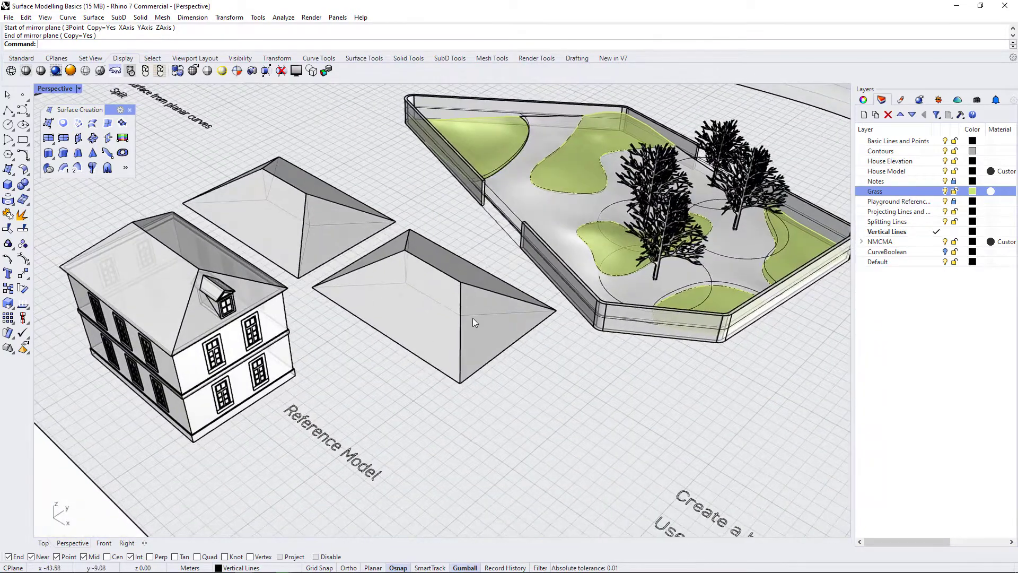
pyautogui.click(472, 295)
pyautogui.keyDown('shift'); pyautogui.click(439, 286); pyautogui.keyUp('shift')
pyautogui.keyDown('shift'); pyautogui.click(392, 256); pyautogui.keyUp('shift')
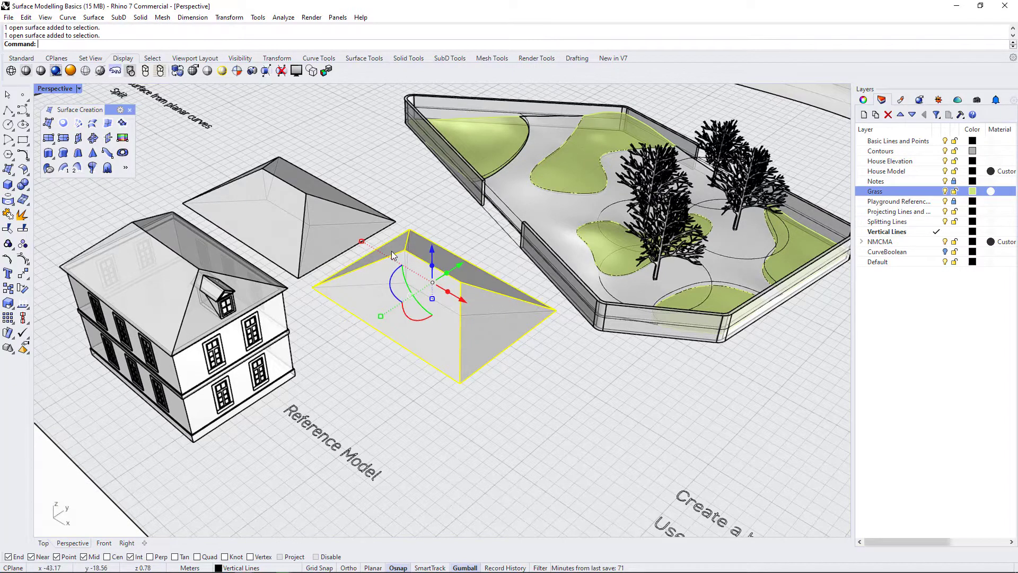
pyautogui.press('Delete')
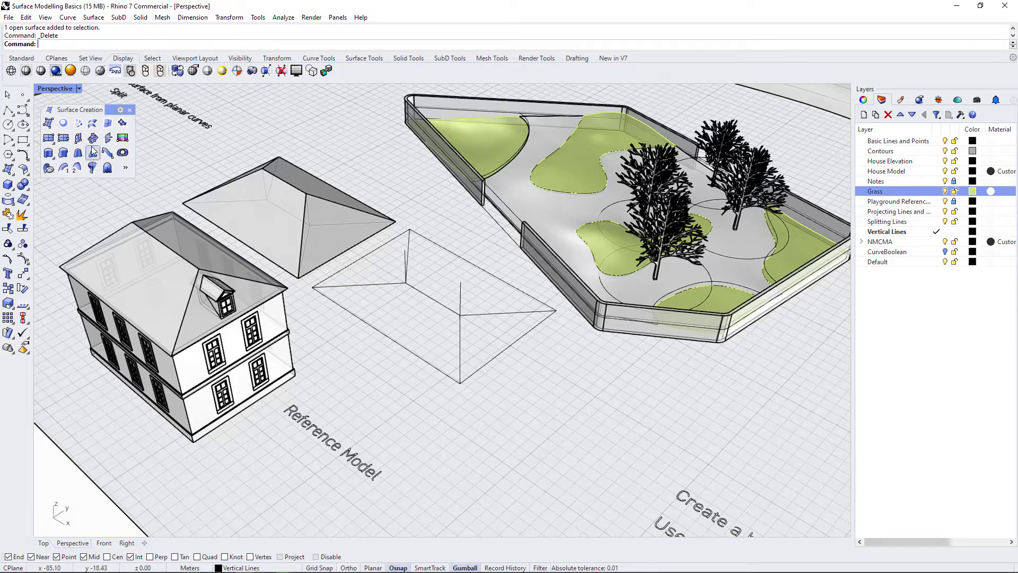
# - Create a 3Point box on the eave rectangle's corners, extending downward from the roof outline as the building's body
pyautogui.click(11, 188)
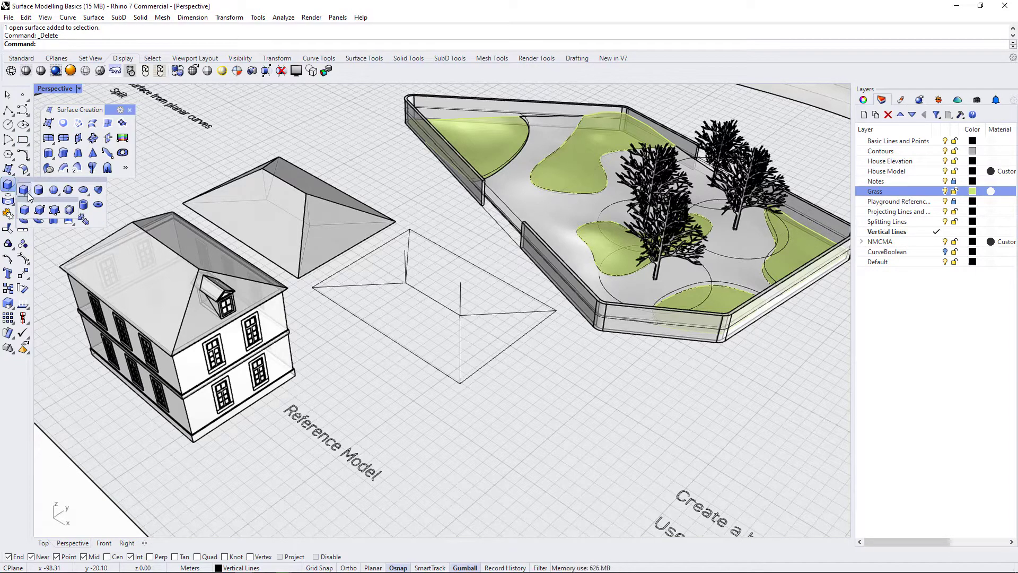
pyautogui.click(56, 211)
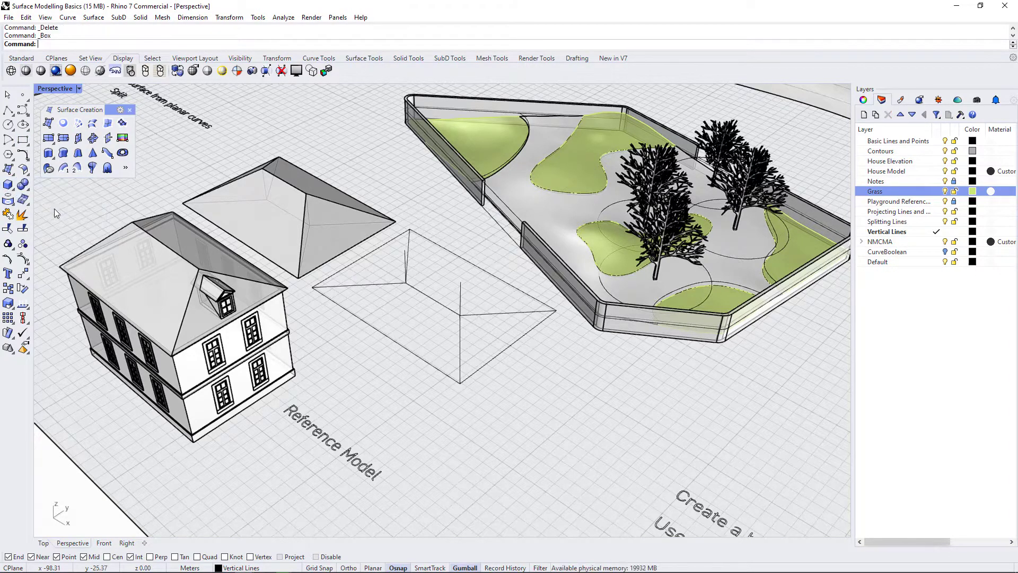
pyautogui.click(411, 231)
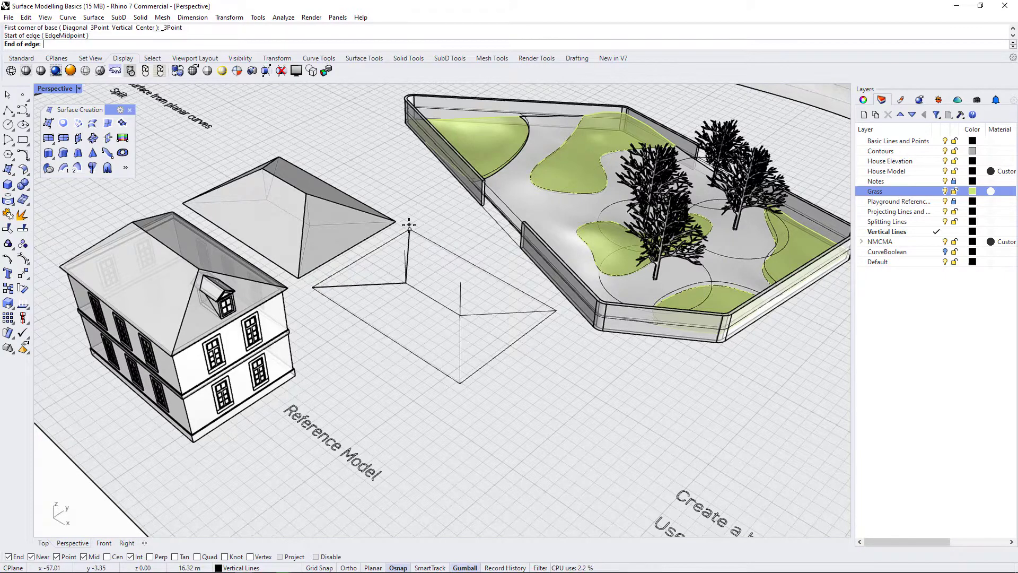
pyautogui.click(556, 311)
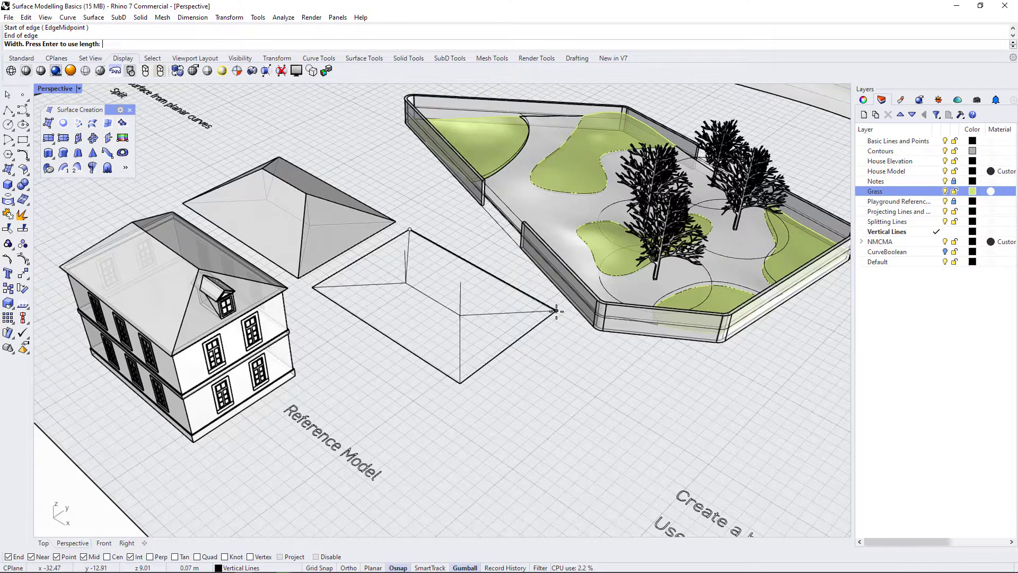
pyautogui.click(460, 382)
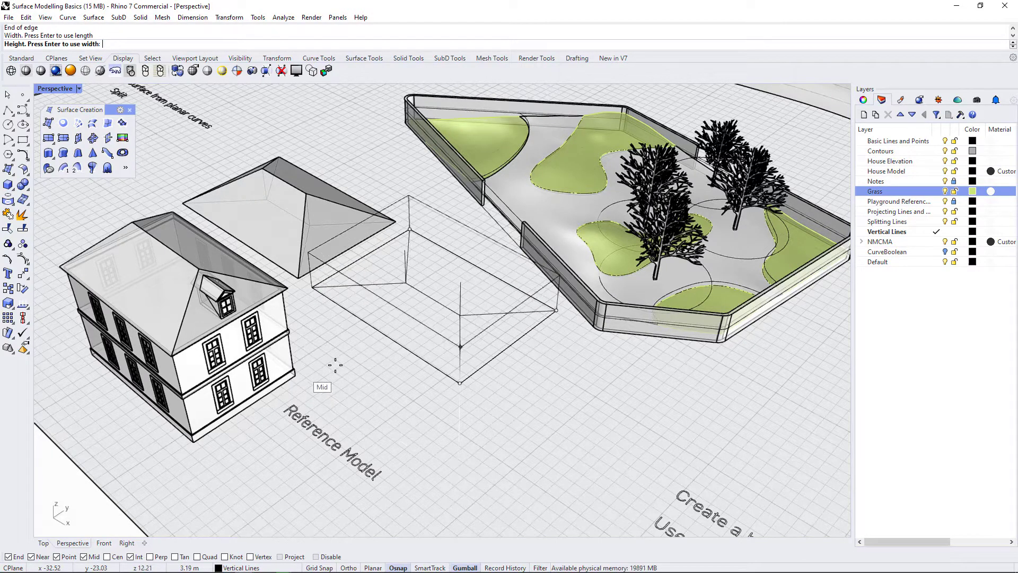
pyautogui.click(297, 376)
pyautogui.moveTo(302, 376); pyautogui.dragTo(571, 331, button='right')
pyautogui.scroll(2, 571, 331)
pyautogui.moveTo(652, 334); pyautogui.dragTo(440, 361, button='right')
# - Try splitting the whole box with the ridge and hip lines as cutting objects
pyautogui.click(504, 323)
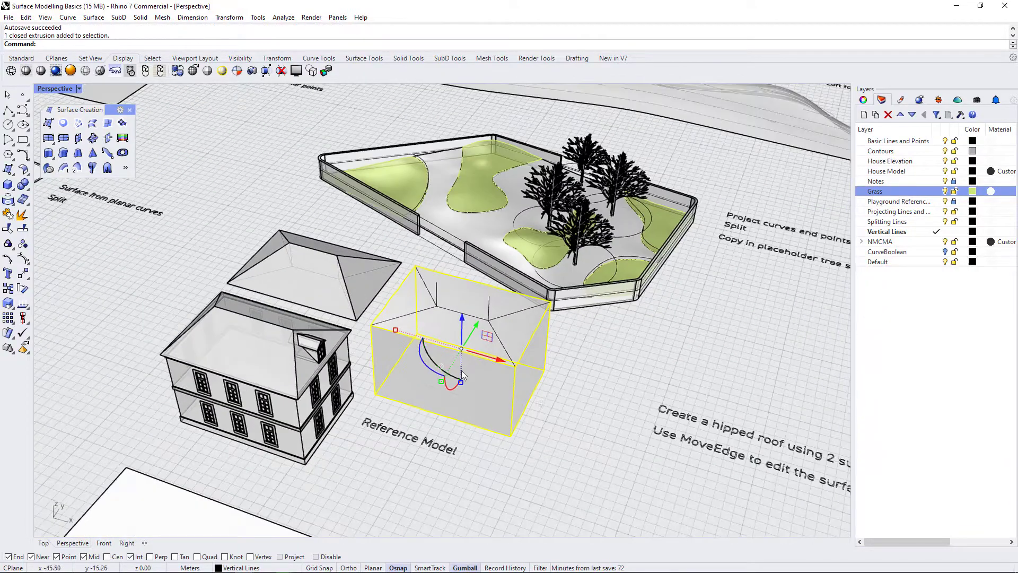
pyautogui.moveTo(556, 419); pyautogui.dragTo(514, 396, button='right')
pyautogui.scroll(3, 375, 317)
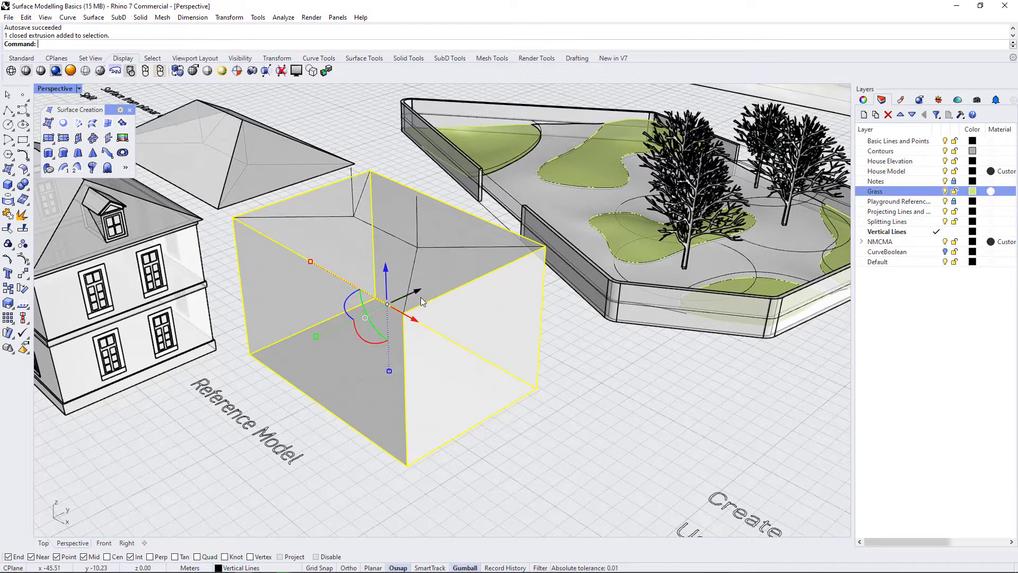
pyautogui.click(554, 477)
pyautogui.click(417, 244)
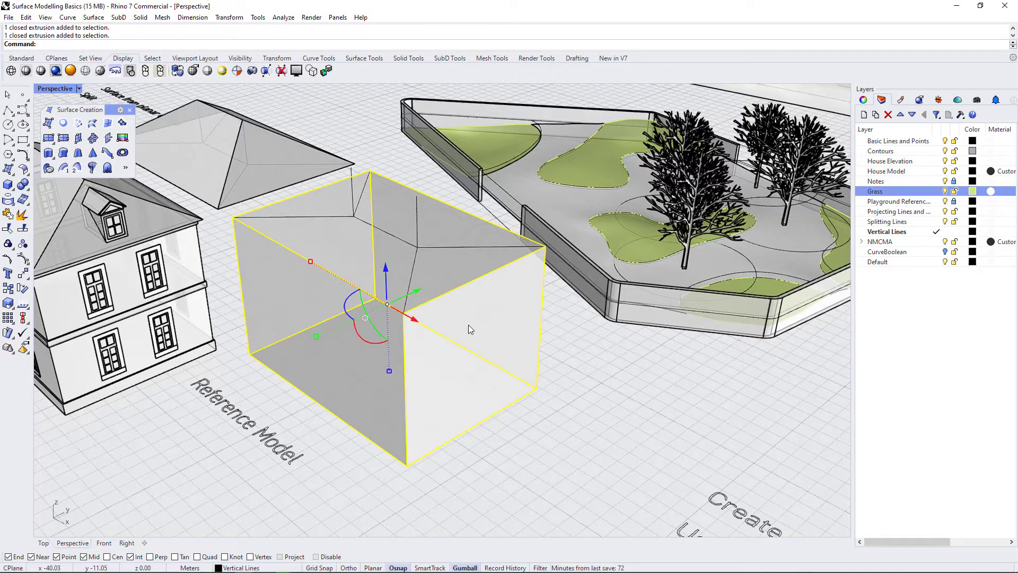
pyautogui.write('Split')
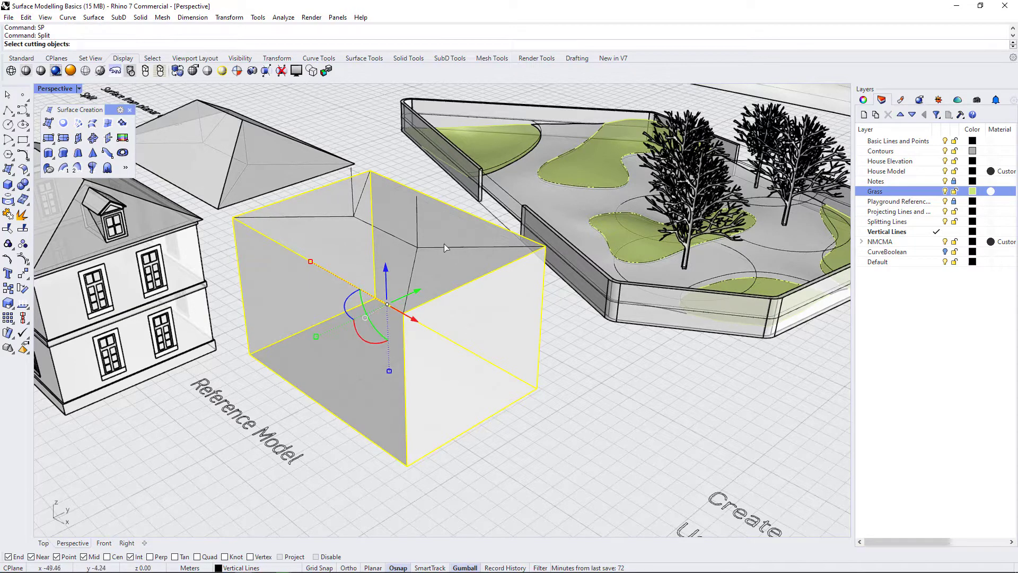
pyautogui.press('Return')
pyautogui.click(407, 241)
pyautogui.click(331, 215)
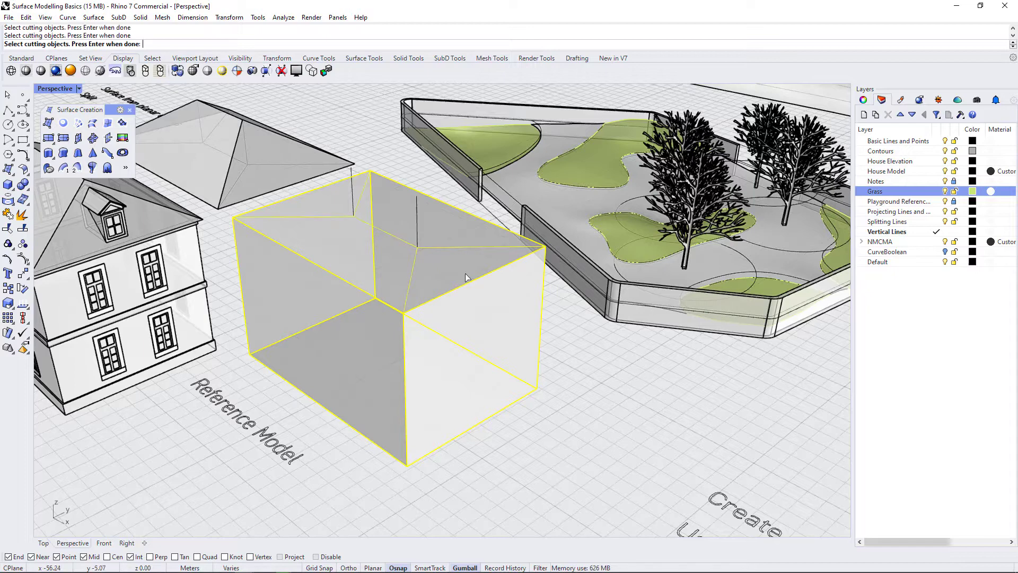
pyautogui.press('Return')
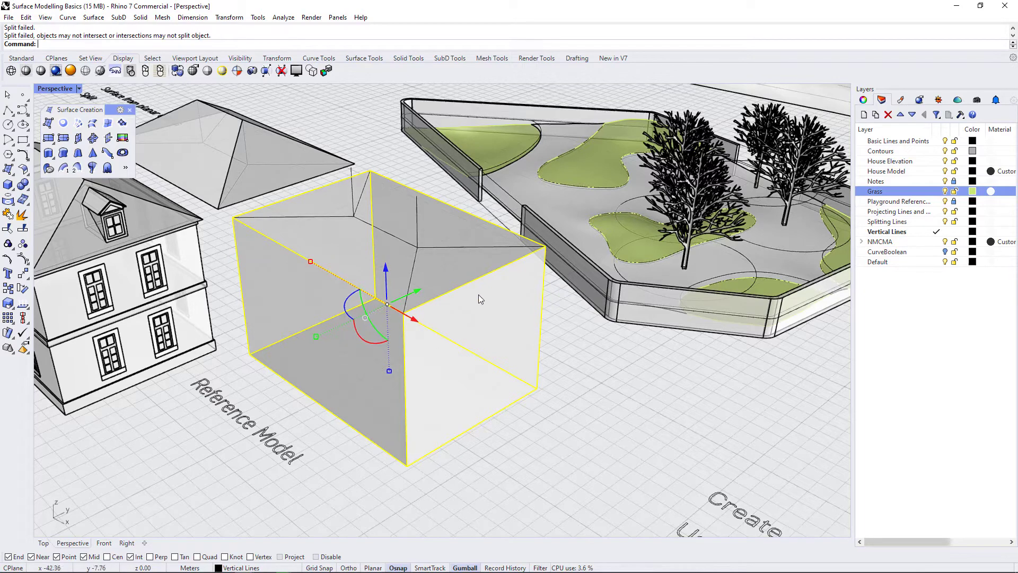
# - Explode the box into separate surfaces and select individual faces to check that they are detached
pyautogui.scroll(2, 500, 322)
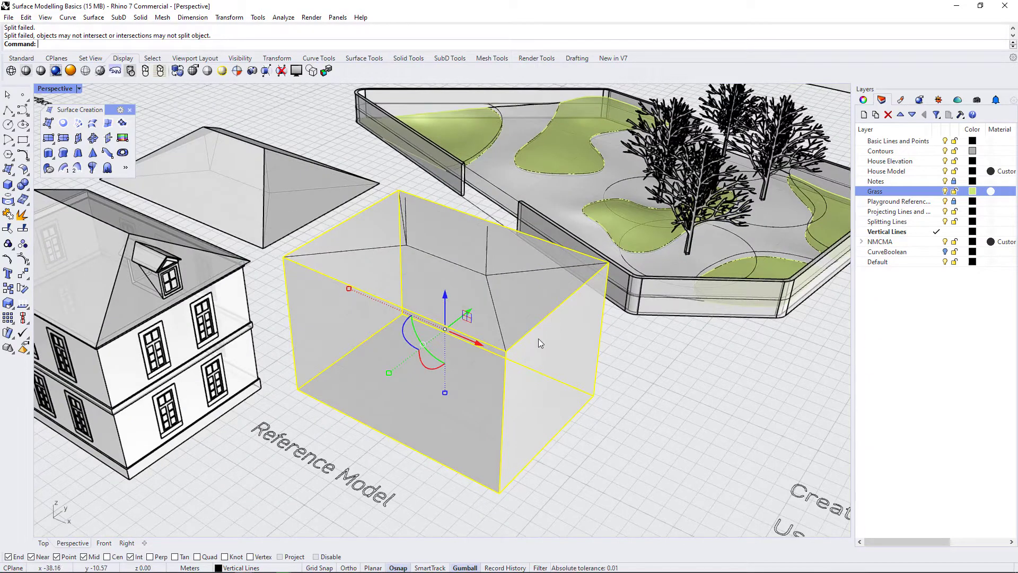
pyautogui.press('Return')
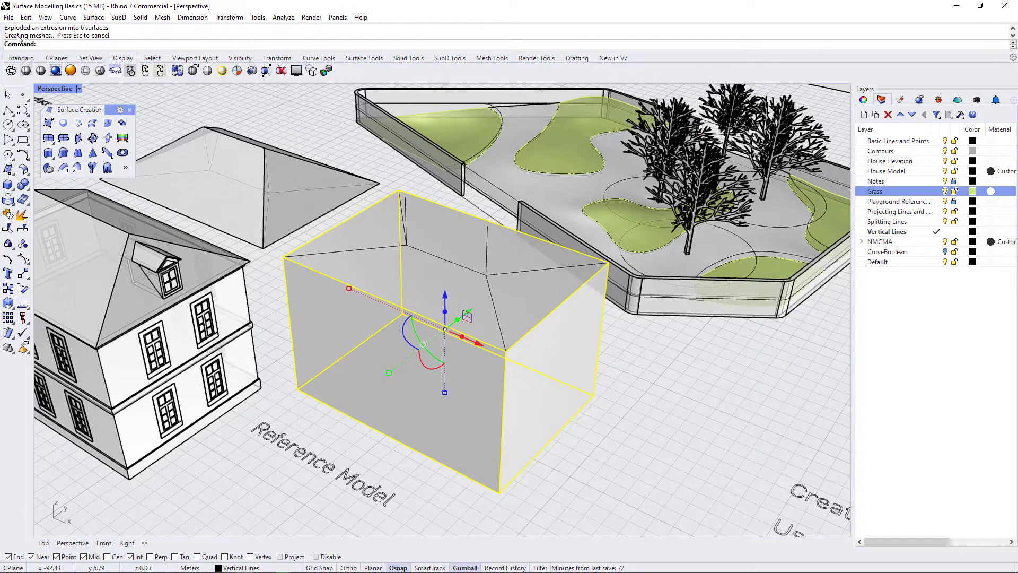
pyautogui.click(594, 446)
pyautogui.click(549, 393)
pyautogui.click(333, 296)
# - Split the box's top surface using the ridge and hip lines as cutting objects
pyautogui.click(548, 317)
pyautogui.moveTo(558, 373)
pyautogui.mouseDown(button='right')
pyautogui.moveTo(552, 357)
pyautogui.moveTo(549, 384)
pyautogui.mouseUp(button='right')
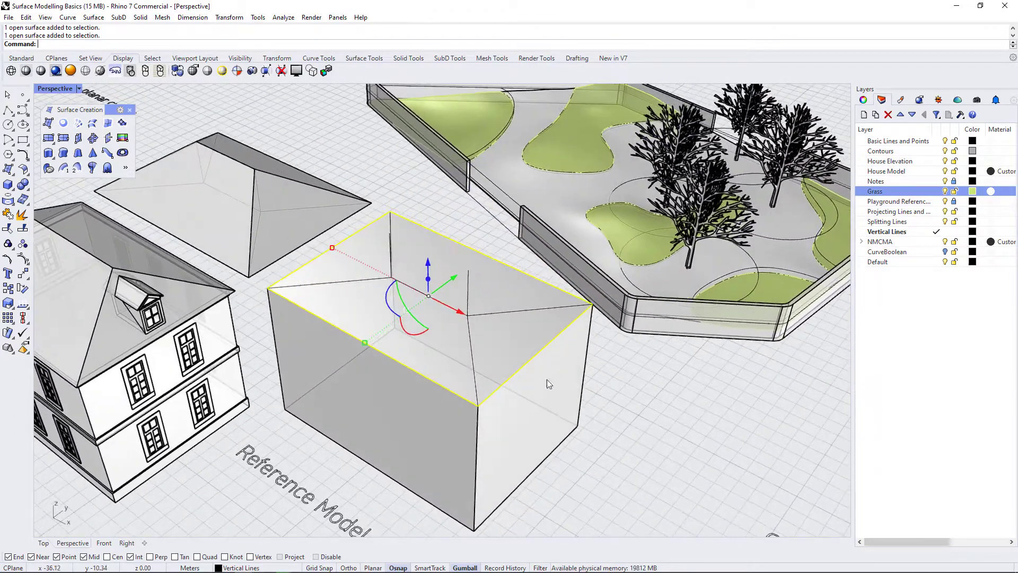
pyautogui.write('sp')
pyautogui.press('Return')
pyautogui.click(471, 345)
pyautogui.click(411, 286)
pyautogui.click(376, 284)
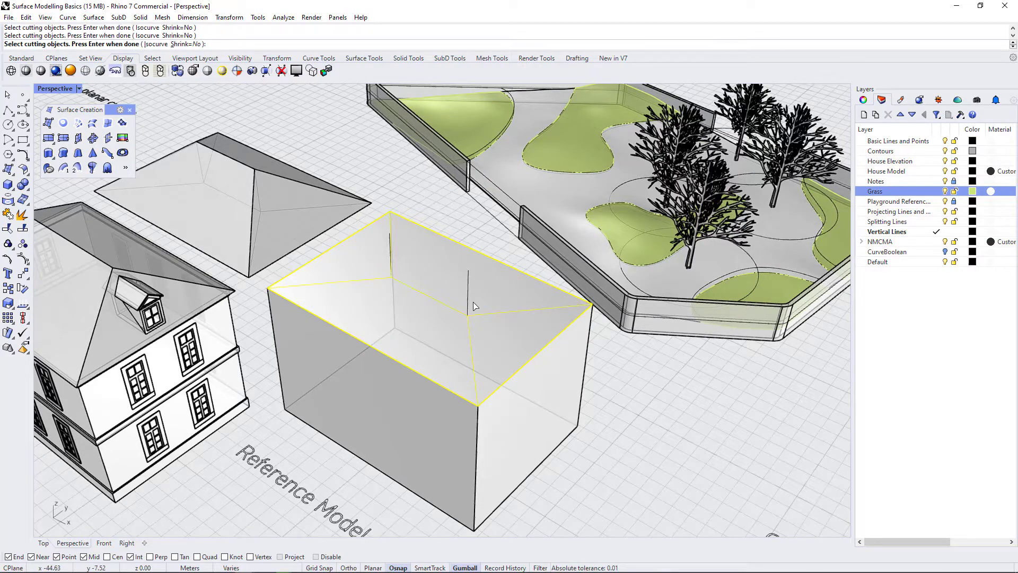
pyautogui.press('Return')
pyautogui.moveTo(473, 306); pyautogui.dragTo(466, 345, button='right')
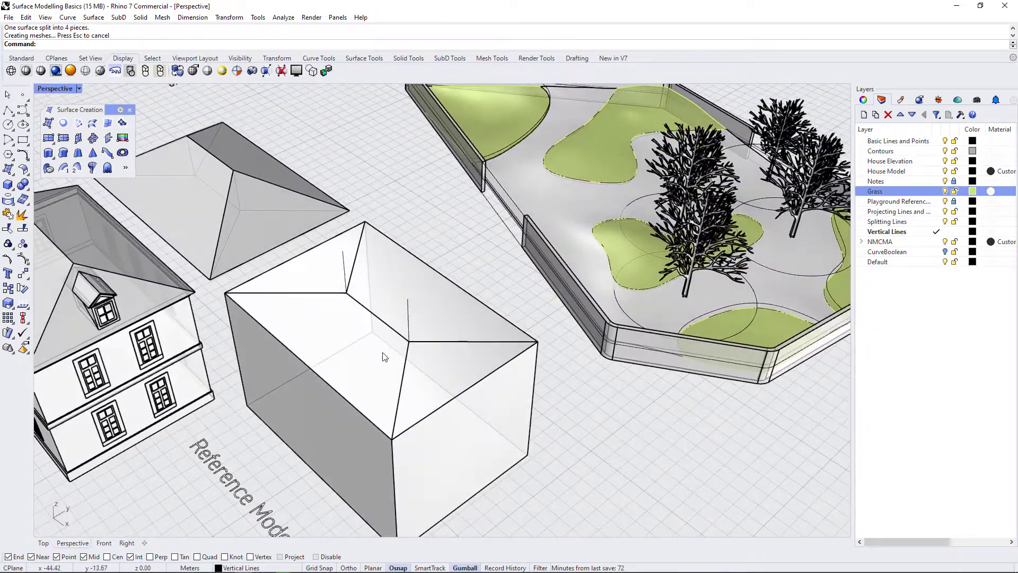
pyautogui.scroll(3, 329, 333)
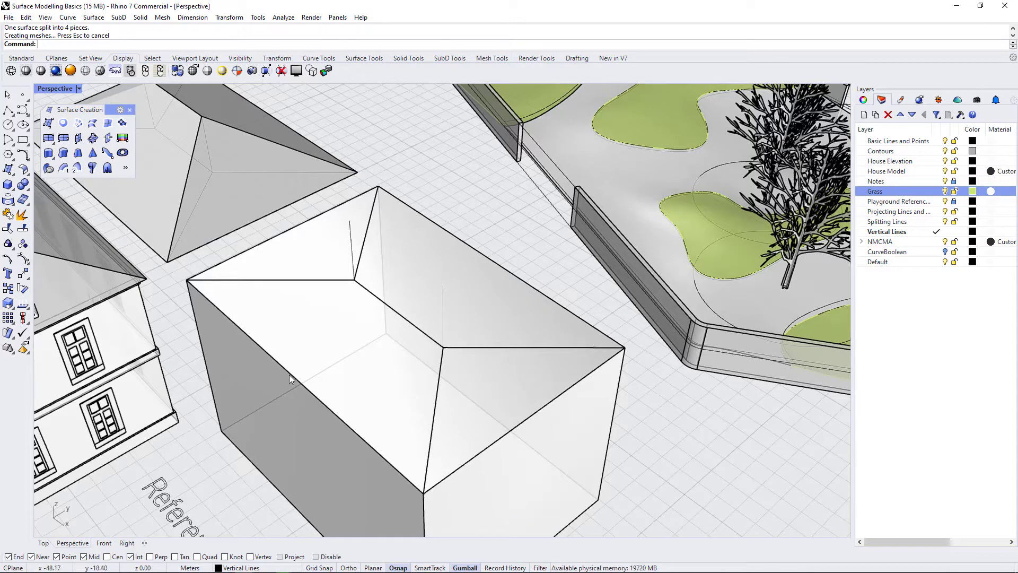
# - Use MoveEdge on the ridge edge of the house-side long slope, raising it vertically to the top of the vertical reference line
pyautogui.click(360, 315)
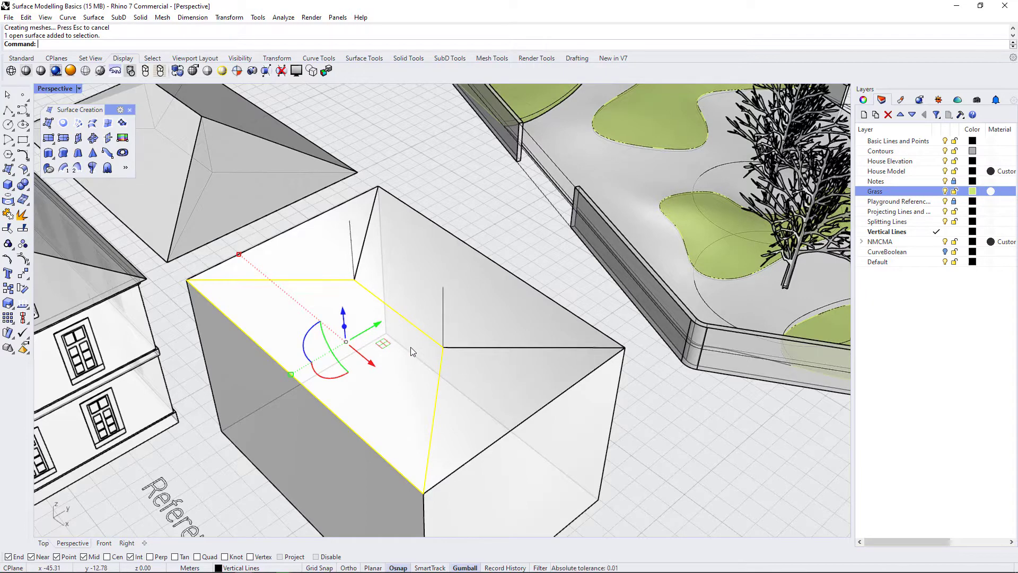
pyautogui.write('MoveEdge')
pyautogui.press('Return')
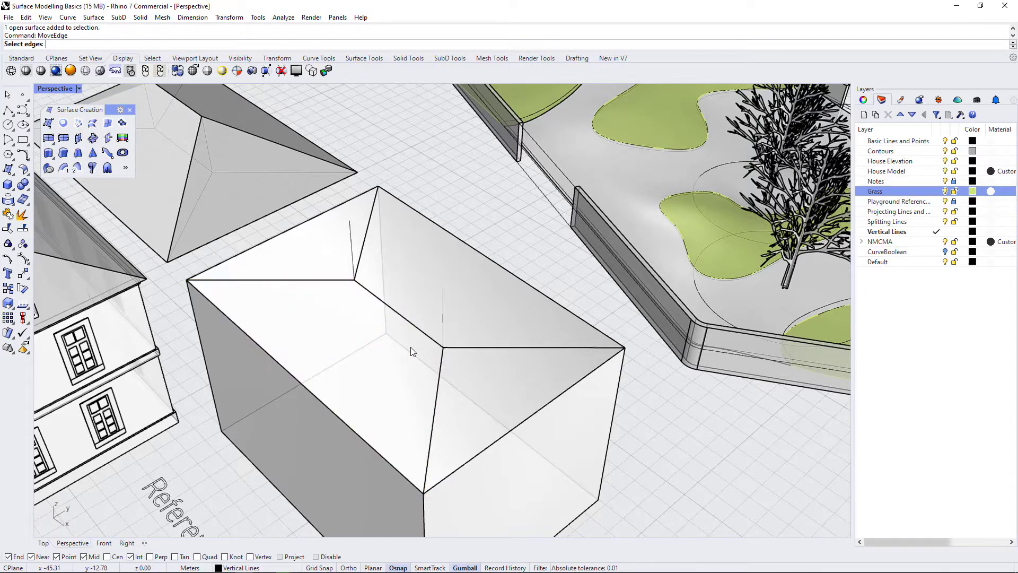
pyautogui.click(383, 306)
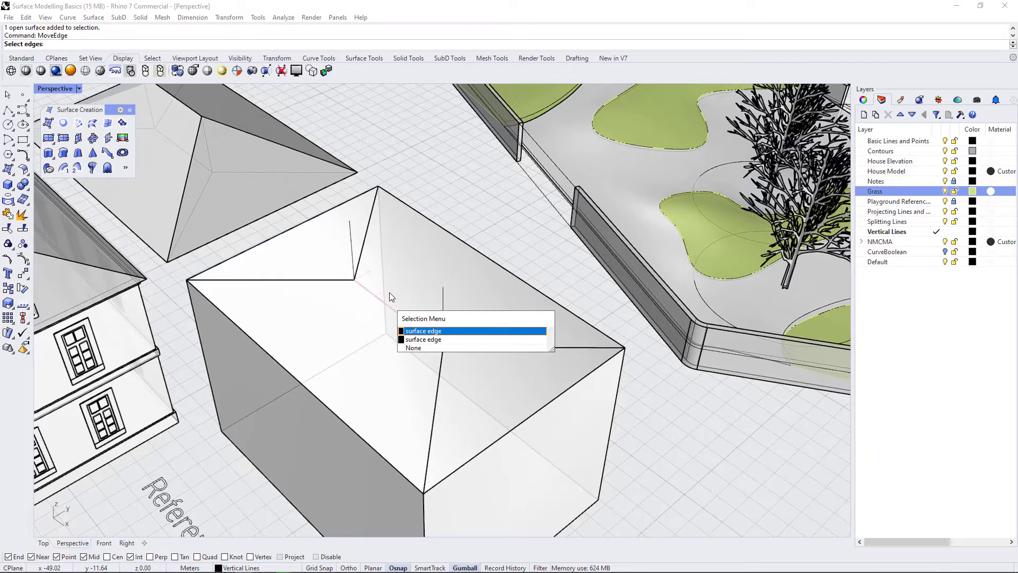
pyautogui.click(435, 341)
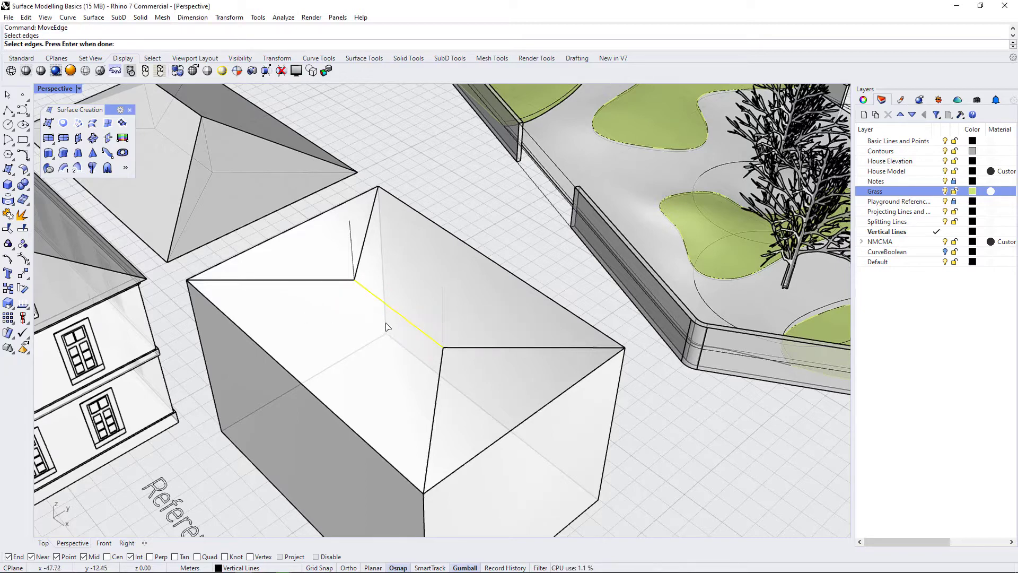
pyautogui.press('Return')
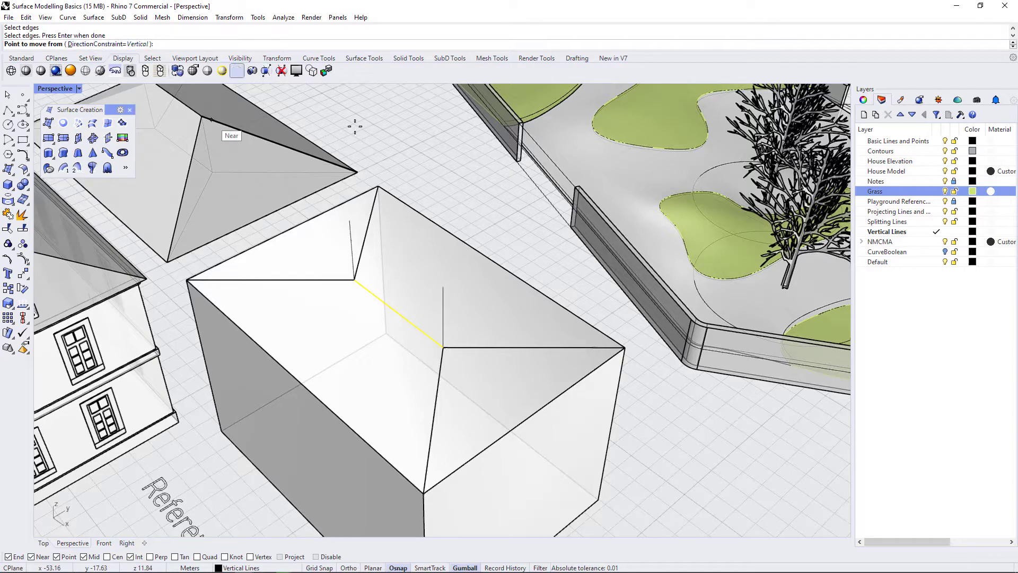
pyautogui.click(443, 348)
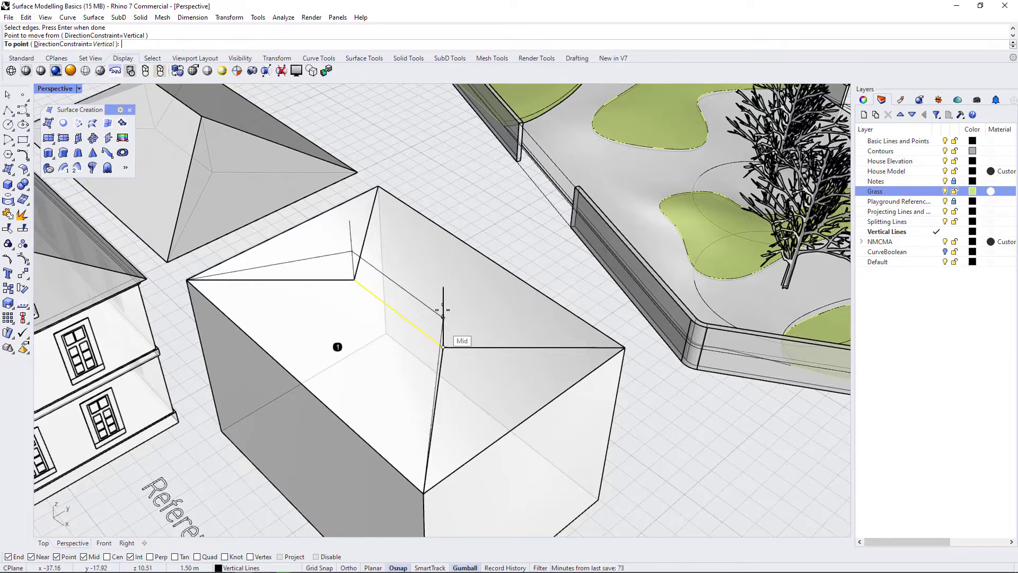
pyautogui.click(442, 283)
# - Raise the ridge edge of the playground-side long slope vertically to the vertical reference line's top with MoveEdge
pyautogui.scroll(-2, 520, 310)
pyautogui.scroll(-2, 498, 326)
pyautogui.moveTo(477, 341); pyautogui.dragTo(424, 314, button='right')
pyautogui.scroll(3, 352, 190)
pyautogui.click(359, 202)
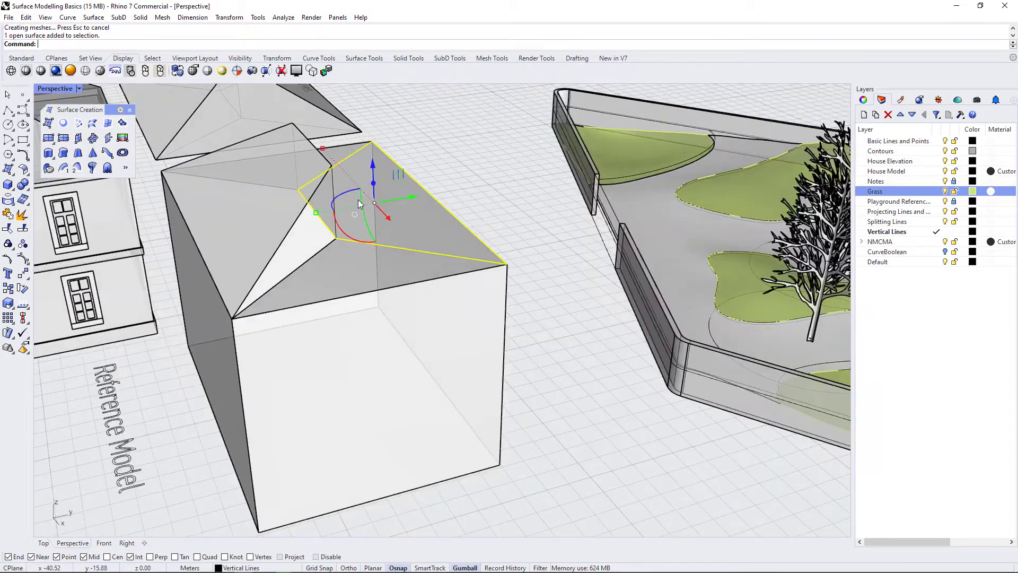
pyautogui.rightClick(341, 243)
pyautogui.click(329, 232)
pyautogui.press('Return')
pyautogui.click(336, 239)
pyautogui.click(330, 167)
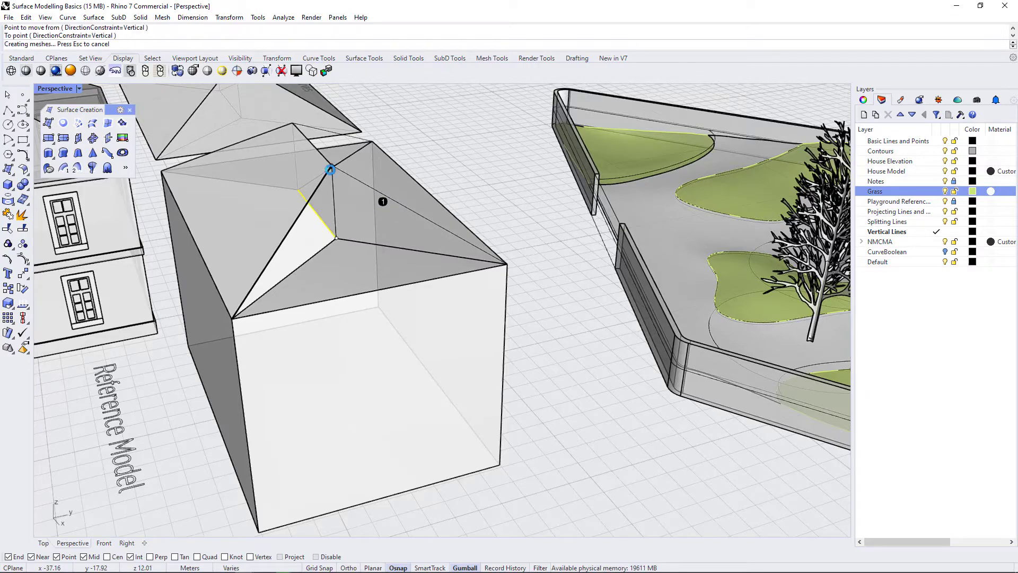
# - Examine the flat triangular end surface and how it sits beneath the raised long slopes
pyautogui.scroll(-4, 330, 226)
pyautogui.moveTo(330, 225); pyautogui.dragTo(488, 310, button='right')
pyautogui.scroll(2, 577, 321)
pyautogui.click(601, 351)
pyautogui.scroll(-3, 601, 351)
pyautogui.moveTo(595, 366); pyautogui.dragTo(506, 401, button='right')
pyautogui.scroll(2, 506, 401)
pyautogui.scroll(2, 284, 422)
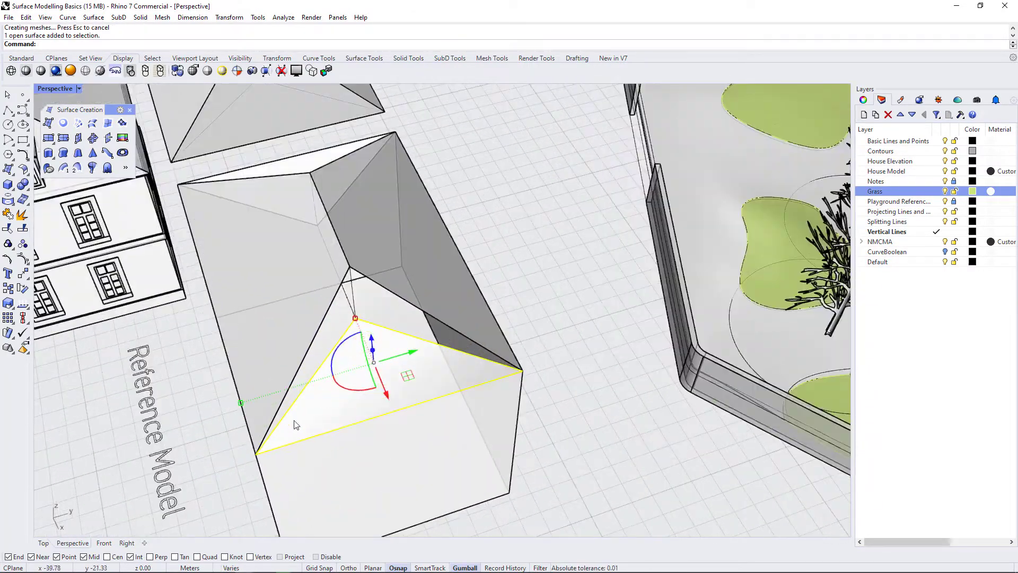
pyautogui.moveTo(364, 428); pyautogui.dragTo(418, 400, button='right')
pyautogui.scroll(4, 500, 262)
pyautogui.click(718, 375)
pyautogui.click(511, 262)
pyautogui.scroll(-3, 484, 326)
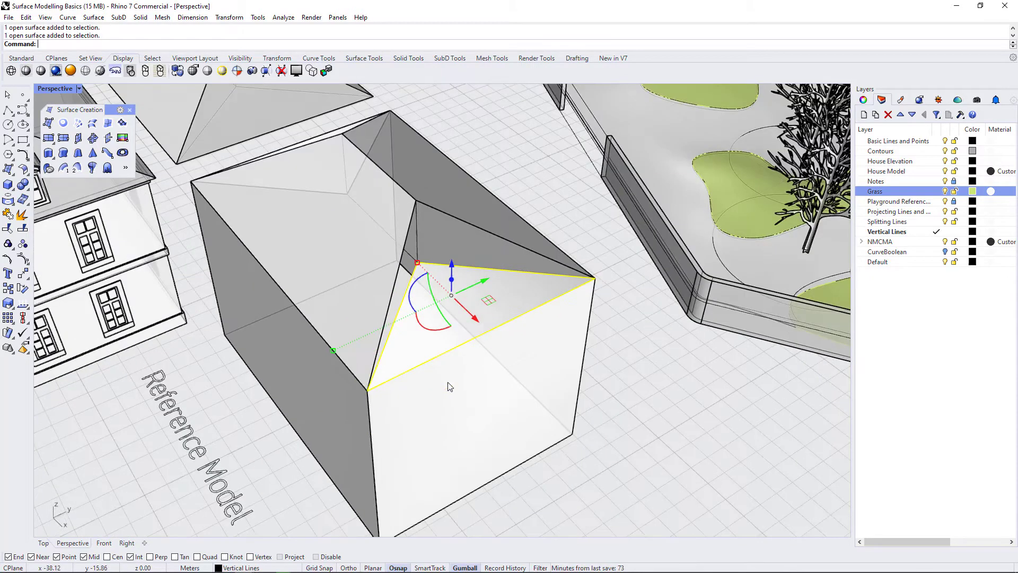
# - Try rotating the triangular end surface about its eave edge towards the raised ridge end with Rotate3D, and undo it
pyautogui.scroll(2, 472, 383)
pyautogui.moveTo(473, 383); pyautogui.dragTo(480, 367, button='right')
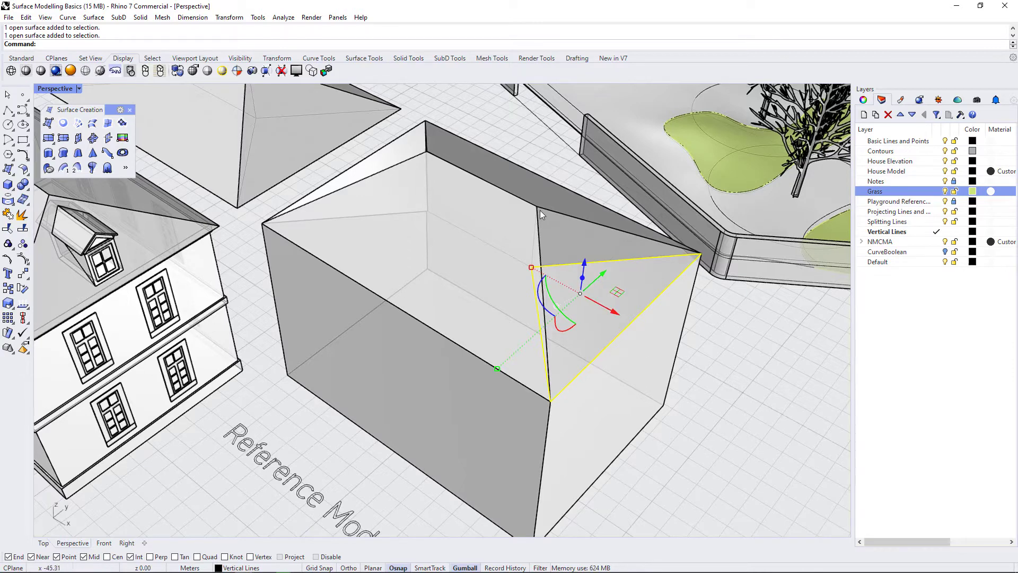
pyautogui.moveTo(549, 313); pyautogui.dragTo(572, 336, button='right')
pyautogui.write('ate3D')
pyautogui.press('Return')
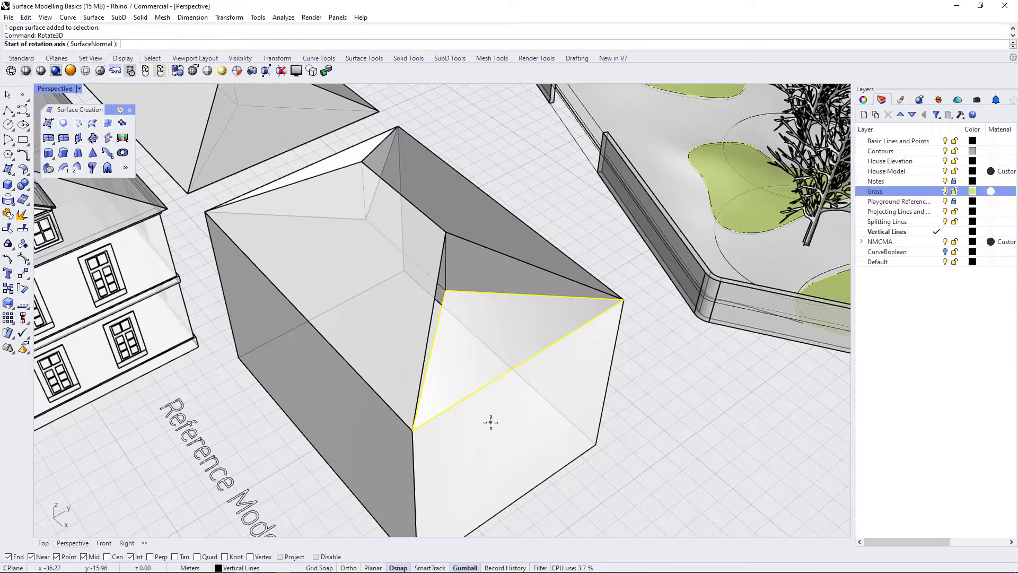
pyautogui.click(414, 428)
pyautogui.click(624, 309)
pyautogui.click(444, 291)
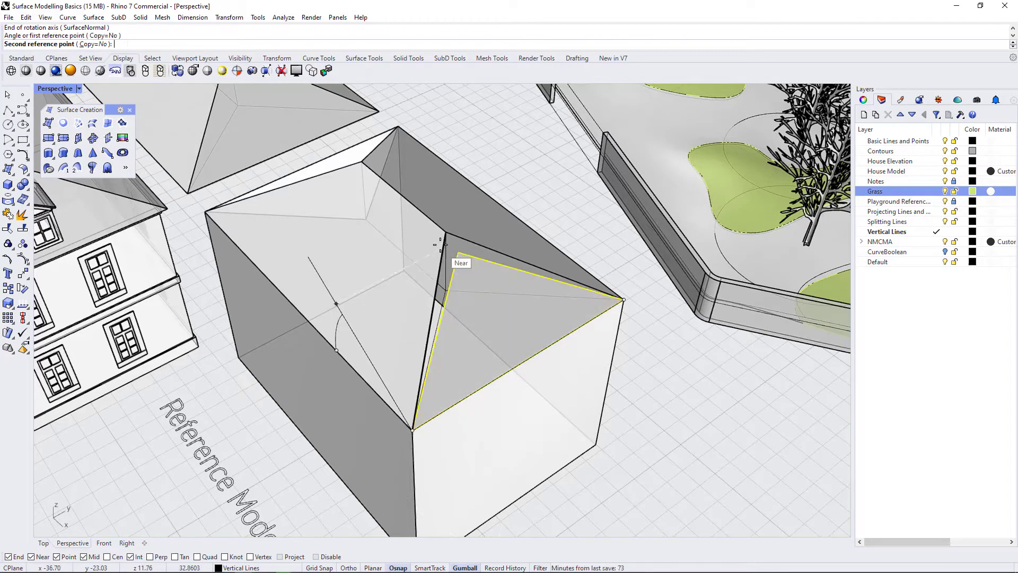
pyautogui.click(444, 237)
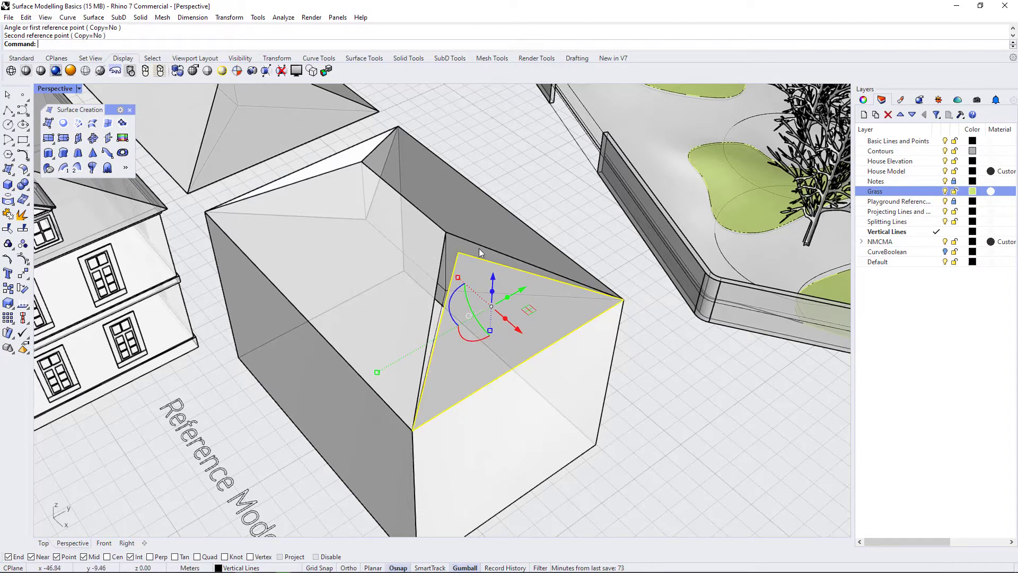
pyautogui.hotkey('ctrl', 'z')
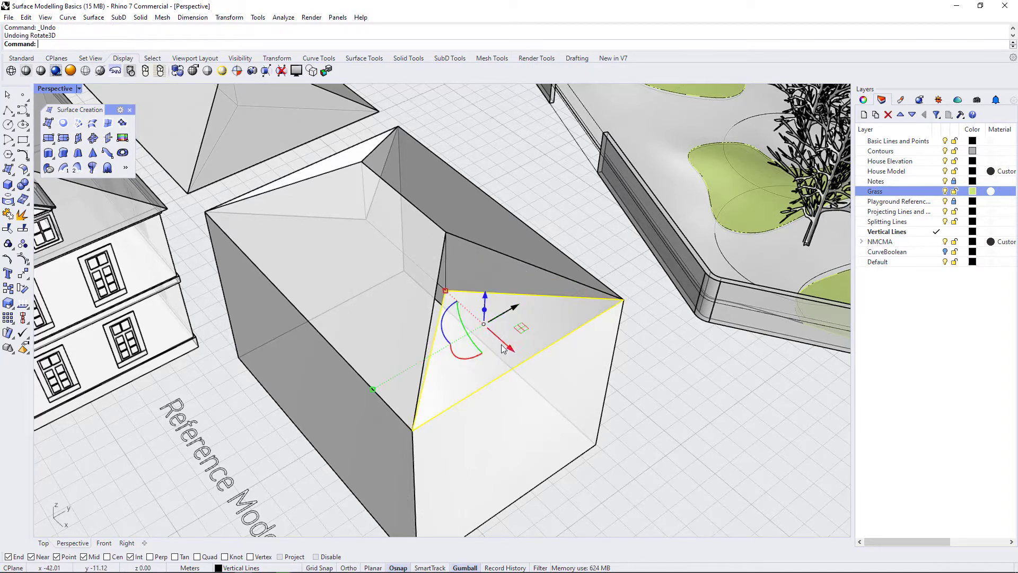
# - Show control points for the triangular end surface and reselect that surface
pyautogui.click(637, 400)
pyautogui.keyDown('ctrl'); pyautogui.keyDown('shift'); pyautogui.click(503, 323); pyautogui.keyUp('shift'); pyautogui.keyUp('ctrl')
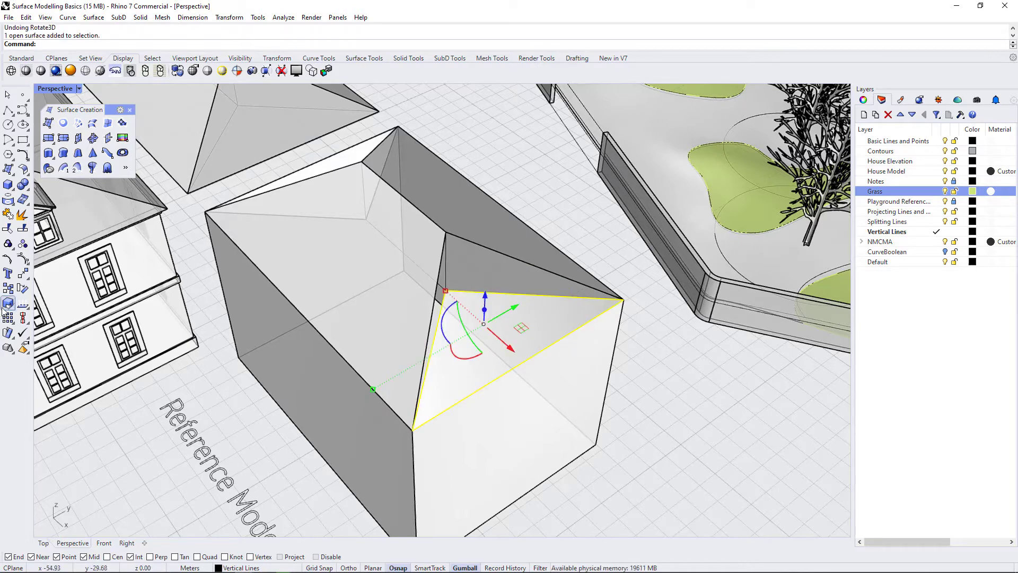
pyautogui.click(23, 261)
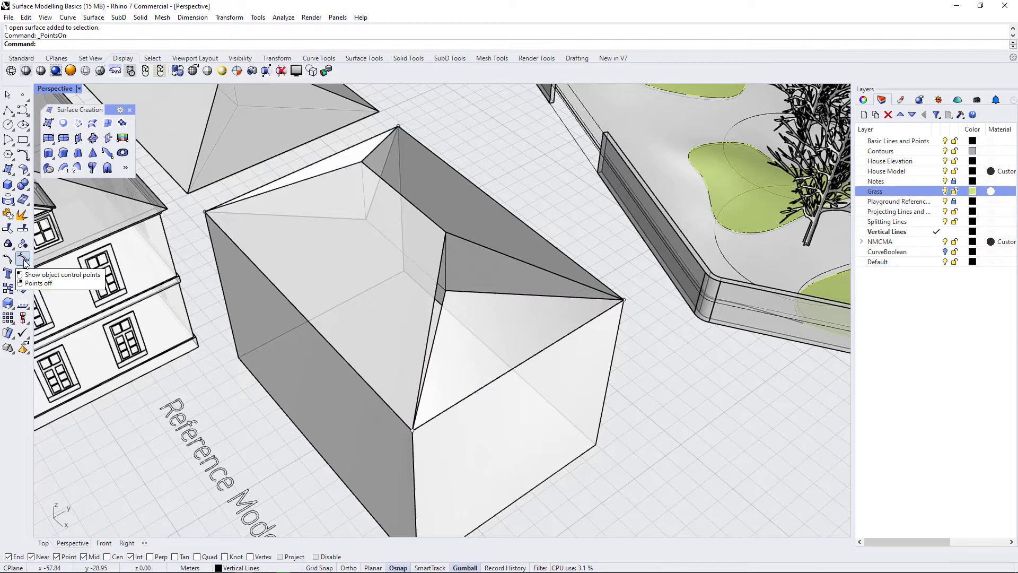
pyautogui.click(624, 303)
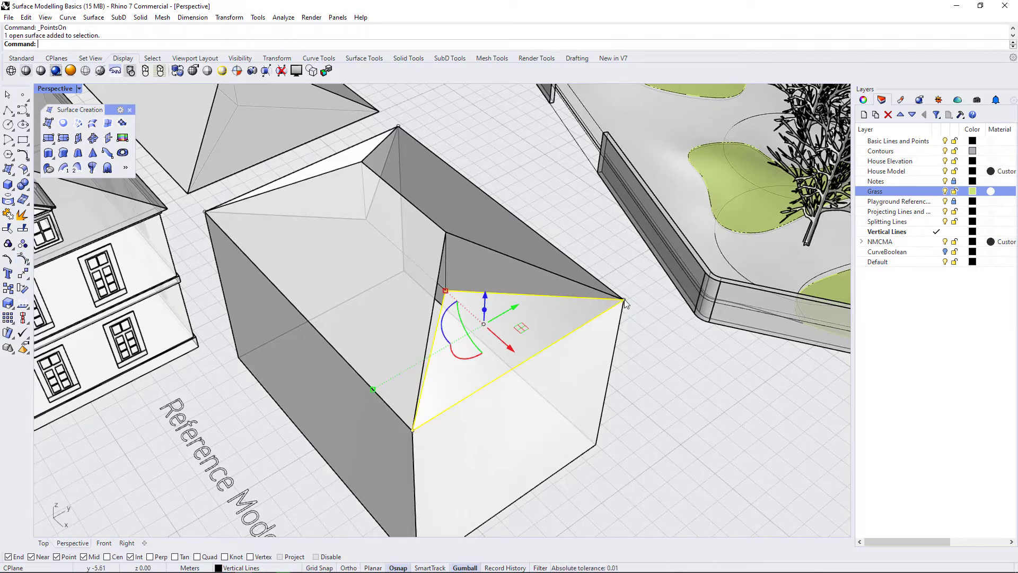
# - Try raising the eave-corner control point of the triangular end surface, undo it, and reselect the surface
pyautogui.moveTo(625, 299); pyautogui.dragTo(627, 268)
pyautogui.hotkey('ctrl', 'z')
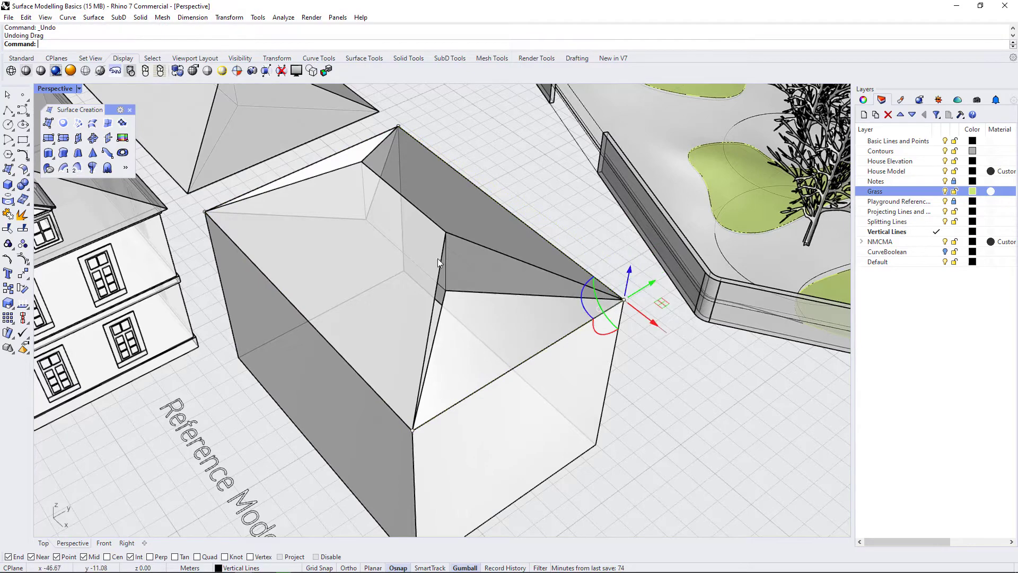
pyautogui.click(447, 292)
pyautogui.click(480, 324)
pyautogui.scroll(8, 461, 308)
pyautogui.scroll(-5, 418, 273)
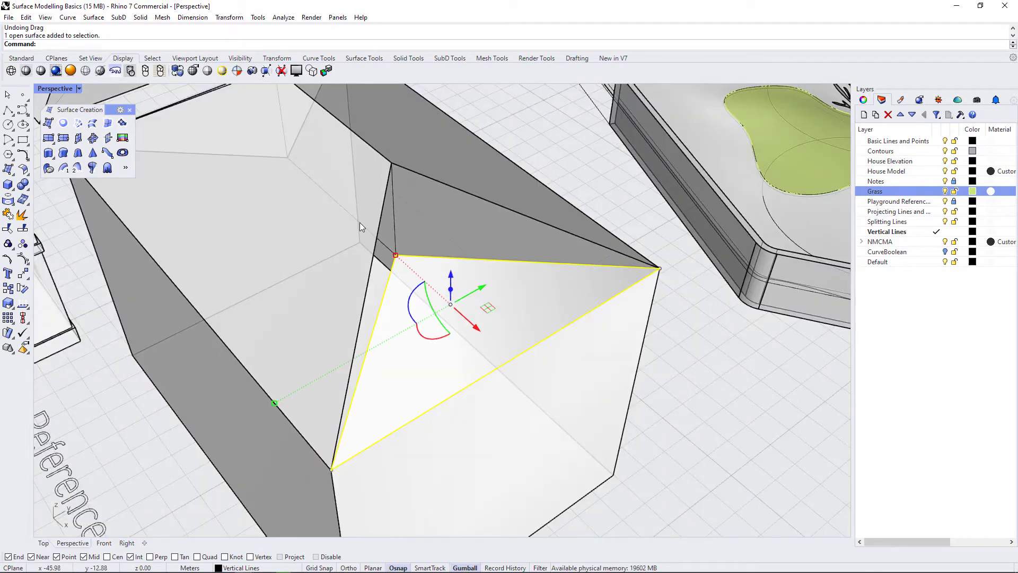
# - Examine the gap between the flat triangular end surface and the raised ridge end of the long slopes
pyautogui.click(582, 157)
pyautogui.scroll(-5, 529, 397)
pyautogui.scroll(6, 529, 390)
pyautogui.click(509, 328)
pyautogui.scroll(-3, 510, 351)
pyautogui.moveTo(559, 415)
pyautogui.mouseDown(button='right')
pyautogui.moveTo(564, 404)
pyautogui.moveTo(544, 414)
pyautogui.mouseUp(button='right')
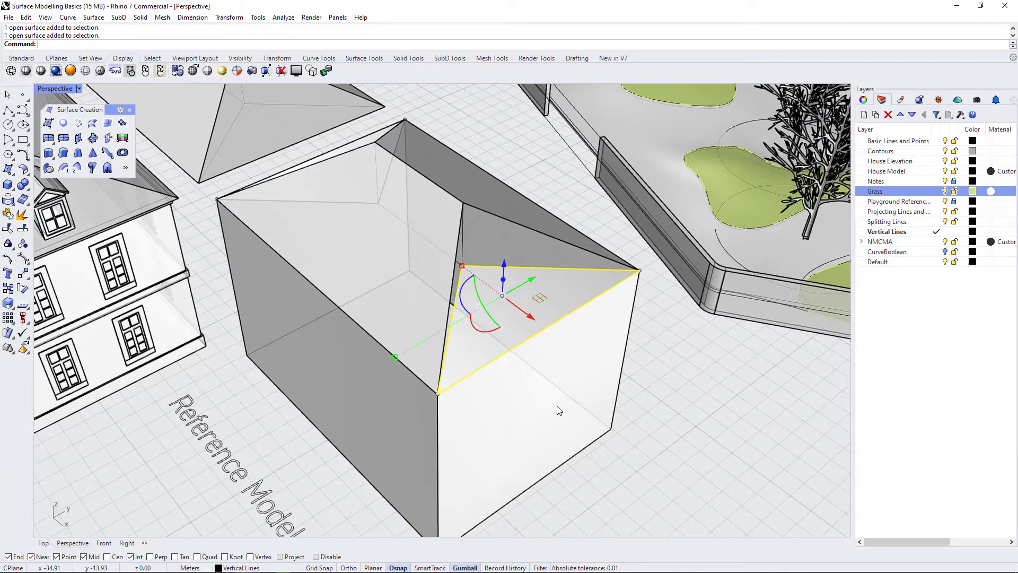
pyautogui.scroll(-3, 538, 365)
pyautogui.moveTo(565, 448); pyautogui.dragTo(573, 424, button='right')
pyautogui.scroll(3, 489, 354)
pyautogui.scroll(-3, 552, 387)
pyautogui.scroll(2, 421, 390)
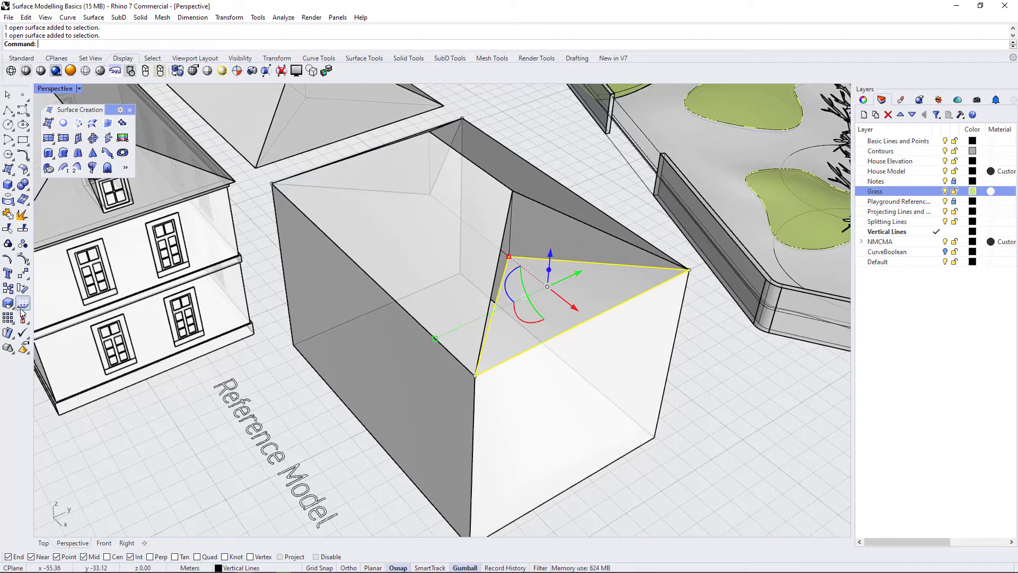
# - Turn off the control points and move both triangular end surfaces vertically so their inner corners meet the raised ridge ends
pyautogui.rightClick(22, 259)
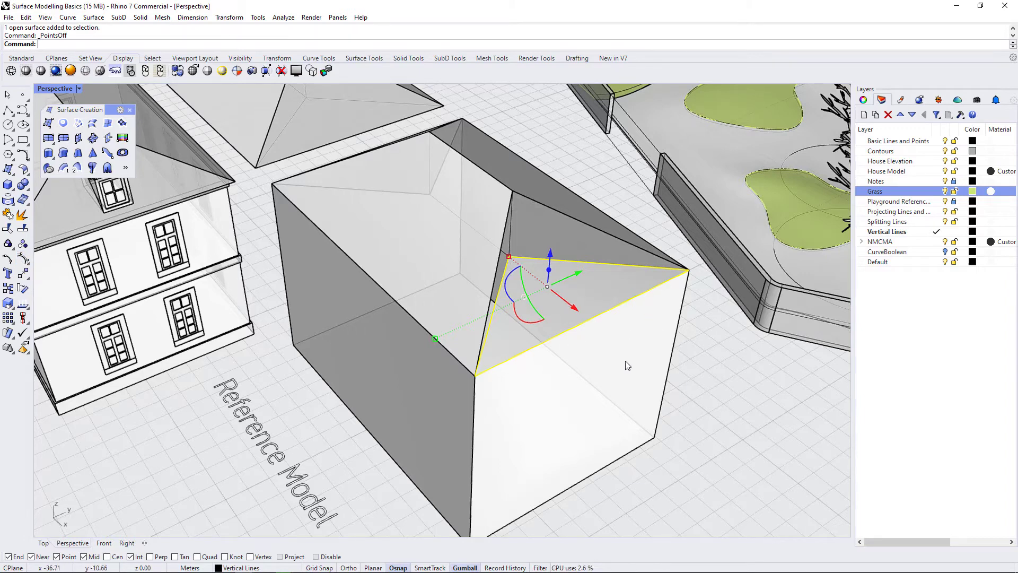
pyautogui.moveTo(449, 283); pyautogui.dragTo(504, 331, button='right')
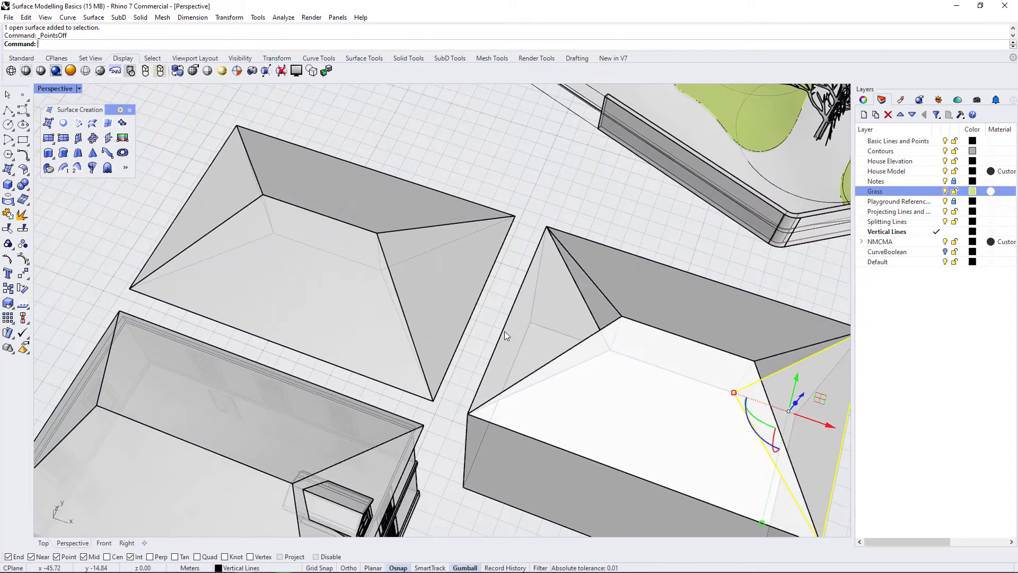
pyautogui.keyDown('shift'); pyautogui.click(562, 310); pyautogui.keyUp('shift')
pyautogui.scroll(-5, 378, 266)
pyautogui.scroll(7, 720, 405)
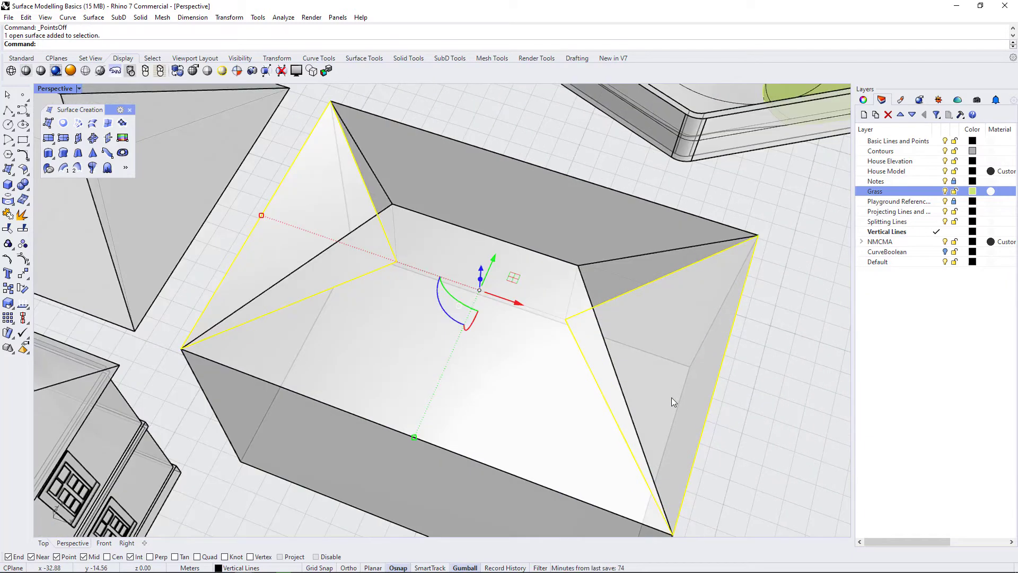
pyautogui.scroll(5, 657, 397)
pyautogui.write('m')
pyautogui.press('Return')
pyautogui.write('v')
pyautogui.press('Return')
pyautogui.click(515, 261)
pyautogui.click(522, 194)
pyautogui.scroll(-5, 696, 336)
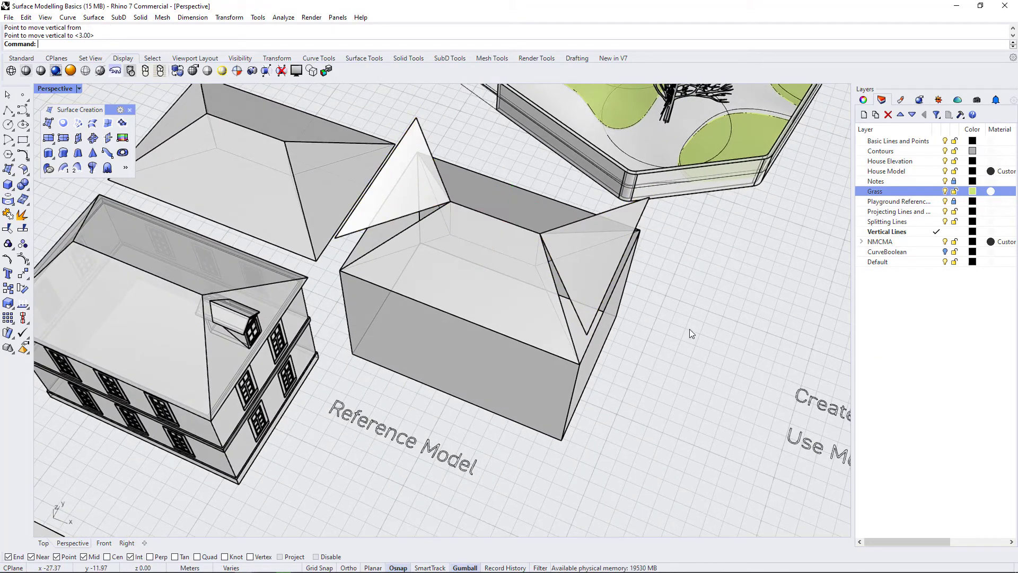
# - Lower the outer edges of both triangular end surfaces vertically to the top of the box walls with MoveEdge
pyautogui.write('MOveEdge')
pyautogui.press('Return')
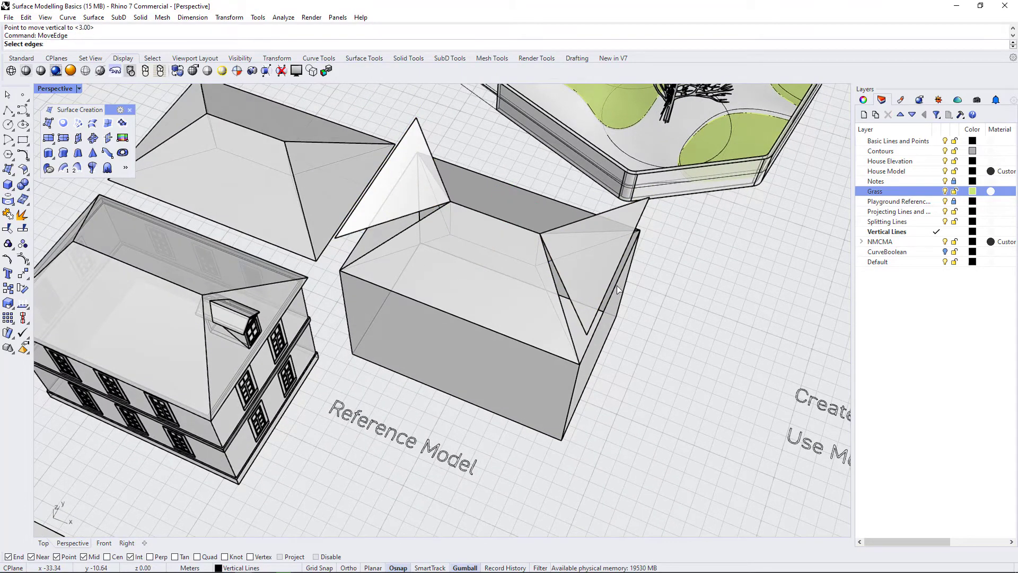
pyautogui.click(640, 223)
pyautogui.click(411, 127)
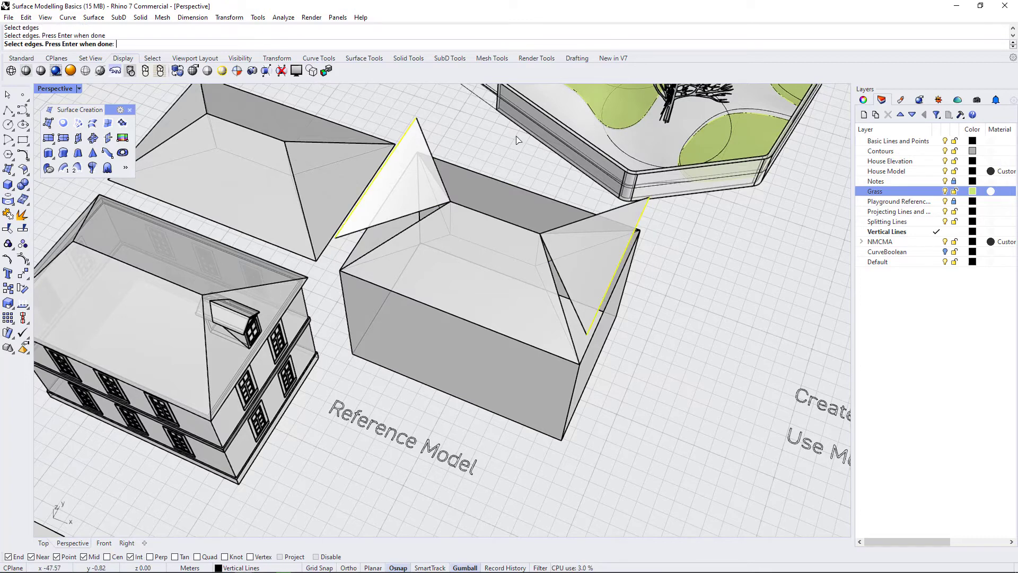
pyautogui.press('Return')
pyautogui.scroll(3, 635, 371)
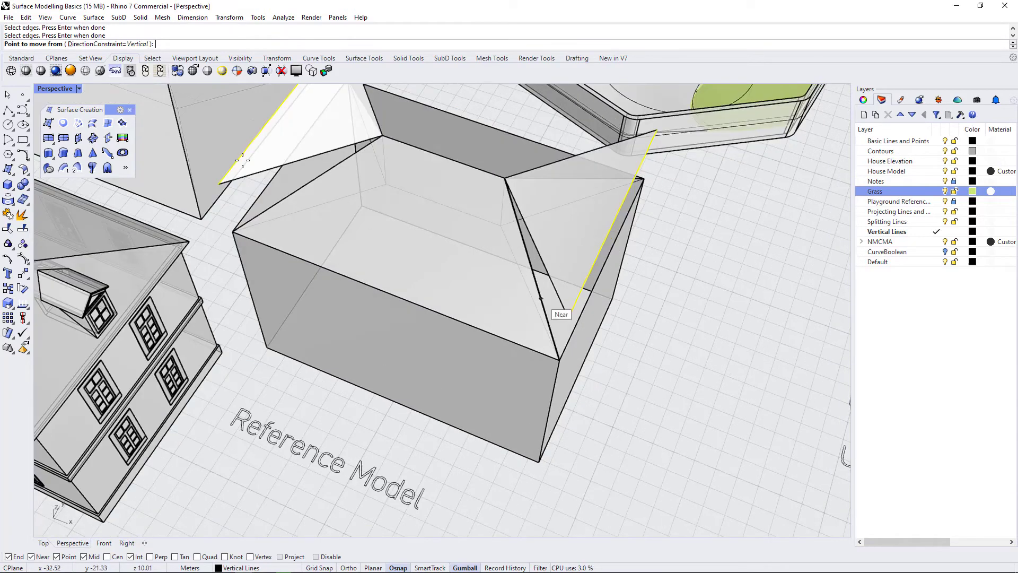
pyautogui.click(568, 317)
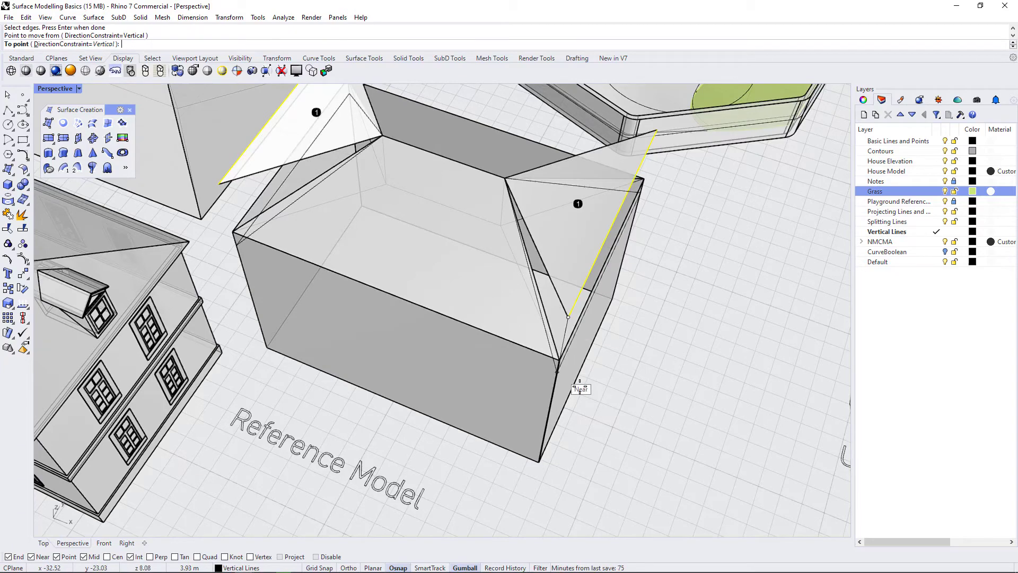
pyautogui.moveTo(608, 403); pyautogui.dragTo(611, 364, button='right')
pyautogui.click(563, 233)
# - Examine the hipped roof on the box from several sides, including how its slopes meet at the ridge ends
pyautogui.moveTo(593, 402)
pyautogui.mouseDown(button='right')
pyautogui.moveTo(603, 364)
pyautogui.moveTo(500, 405)
pyautogui.moveTo(568, 321)
pyautogui.moveTo(657, 371)
pyautogui.moveTo(562, 397)
pyautogui.moveTo(632, 350)
pyautogui.moveTo(563, 404)
pyautogui.mouseUp(button='right')
pyautogui.scroll(4, 407, 308)
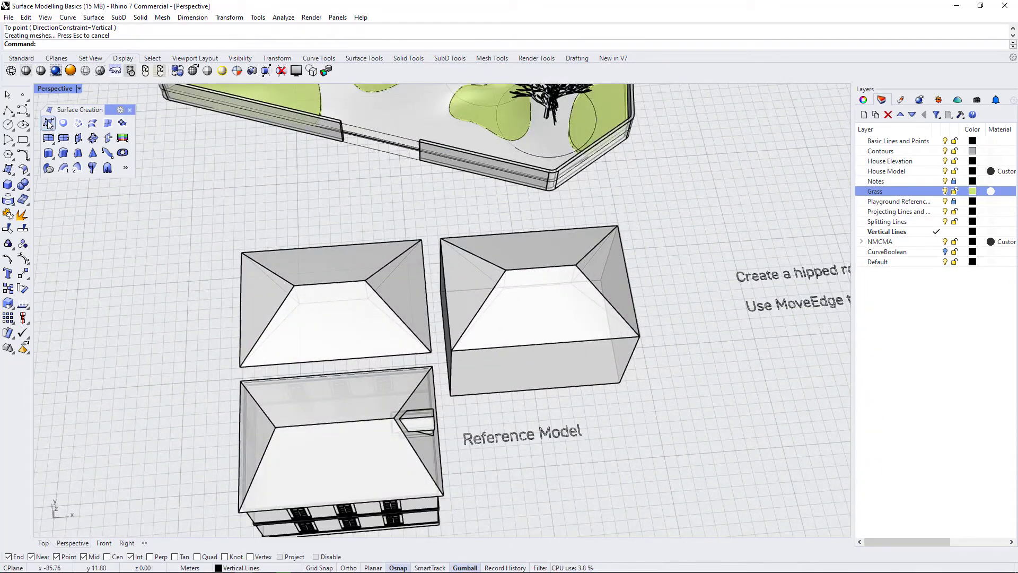
pyautogui.moveTo(536, 391); pyautogui.dragTo(330, 224, button='right')
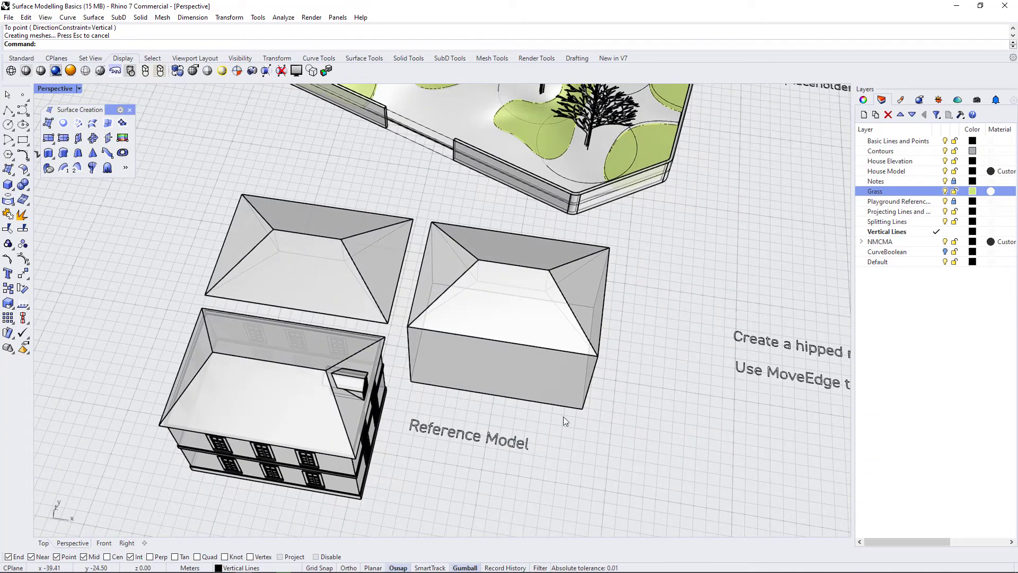
pyautogui.moveTo(533, 415); pyautogui.dragTo(558, 403, button='right')
pyautogui.scroll(6, 549, 253)
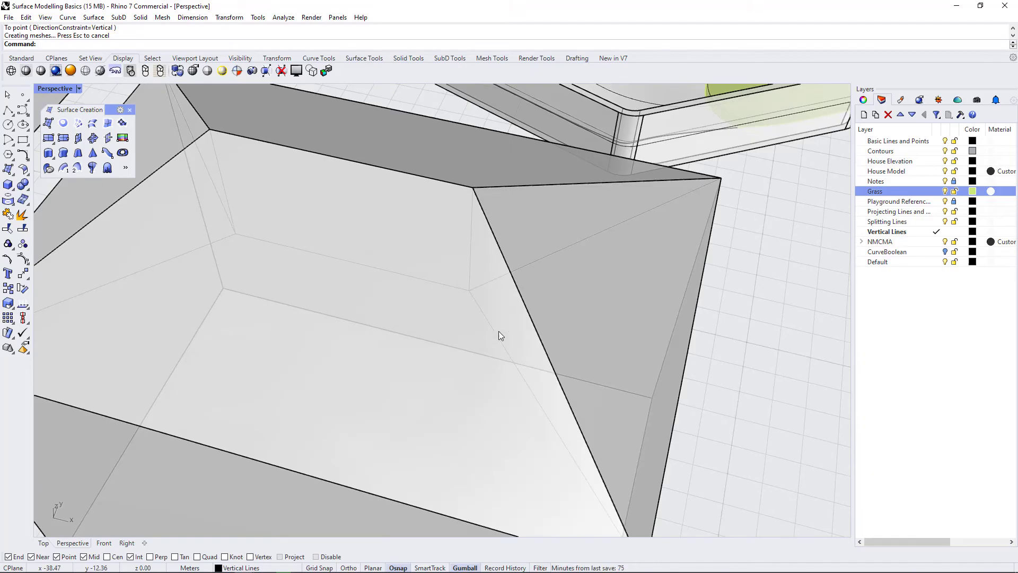
pyautogui.scroll(-6, 484, 331)
pyautogui.moveTo(499, 349); pyautogui.dragTo(464, 389, button='right')
pyautogui.scroll(-4, 504, 406)
pyautogui.moveTo(551, 413); pyautogui.dragTo(603, 449, button='right')
pyautogui.scroll(-4, 415, 282)
pyautogui.moveTo(443, 363); pyautogui.dragTo(473, 368, button='right')
pyautogui.scroll(-4, 439, 266)
pyautogui.moveTo(462, 307); pyautogui.dragTo(419, 281, button='right')
pyautogui.scroll(7, 419, 281)
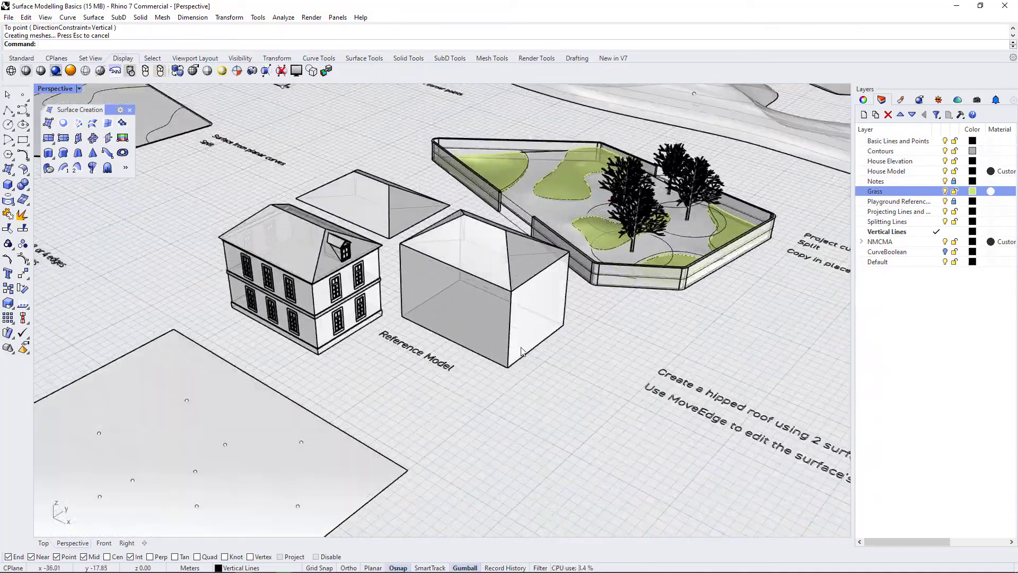